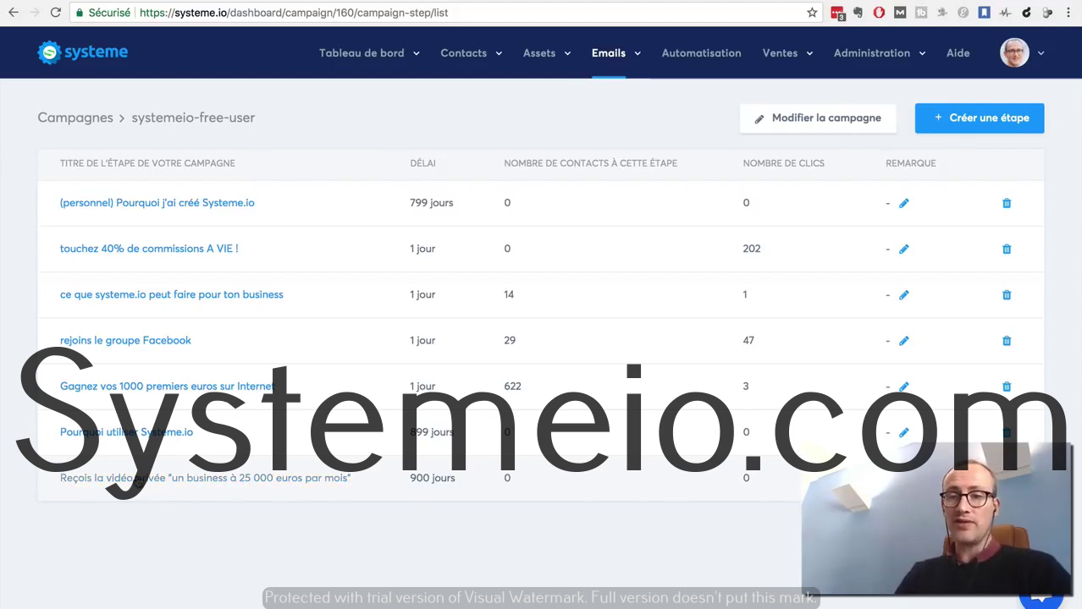
Open the campaign email 'Reçois la vidéo privée "un business à 25 000 euros par mois"' and review its body.
{"action": "left_click", "coordinate": [135, 479]}
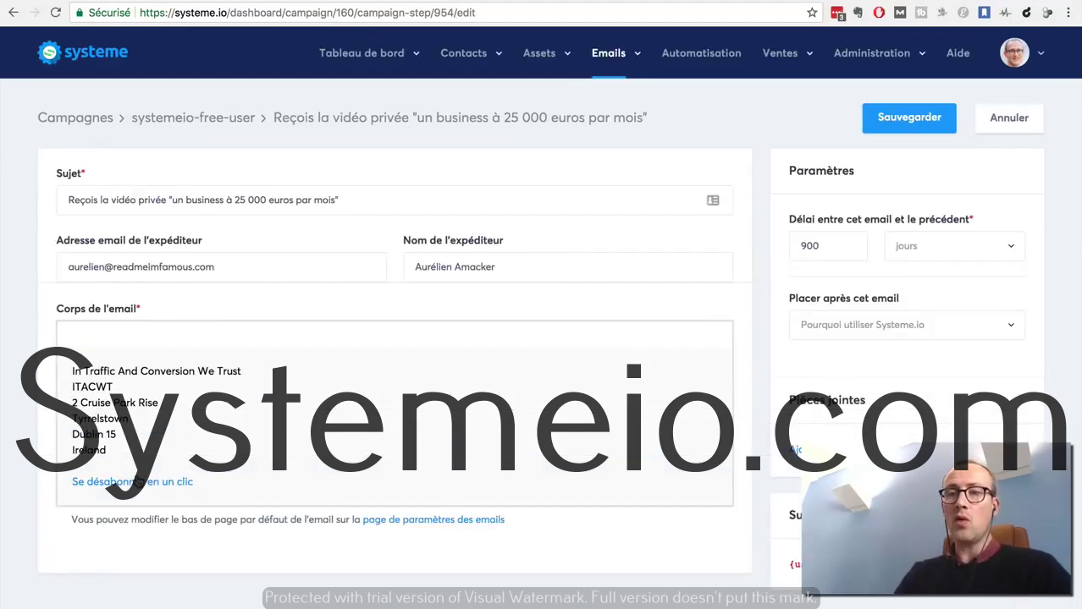
{"action": "scroll", "coordinate": [40, 439], "scroll_direction": "down", "scroll_amount": 1}
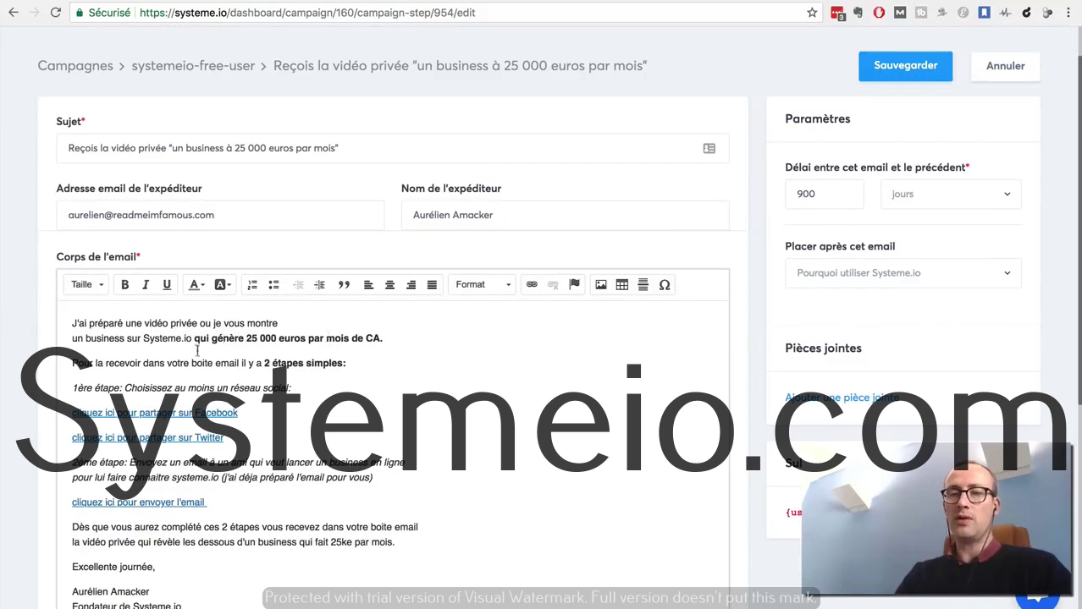
{"action": "scroll", "coordinate": [34, 422], "scroll_direction": "down", "scroll_amount": 2}
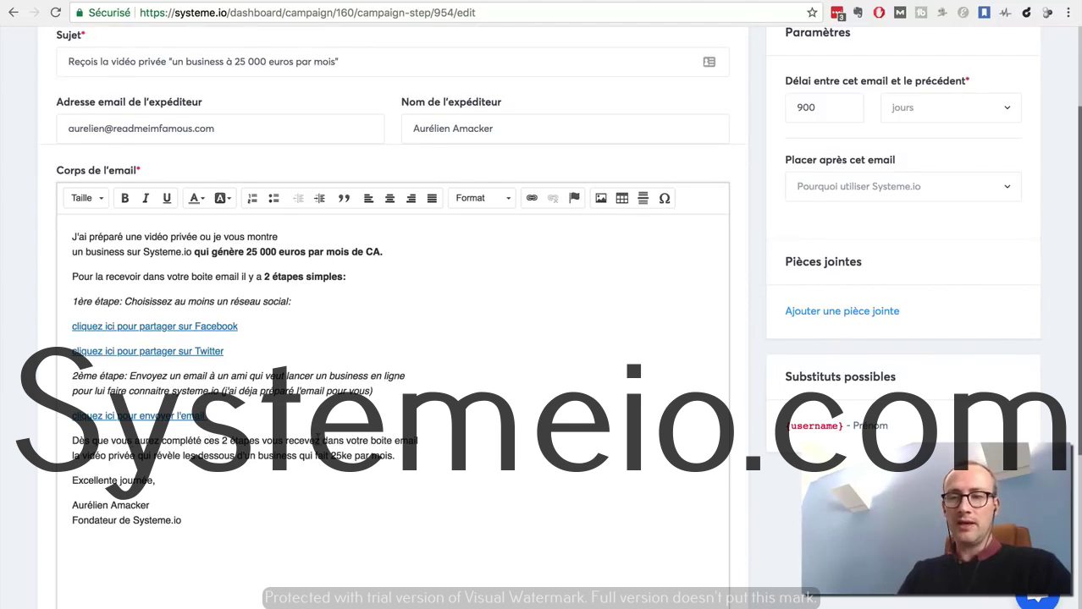
Correct "recevez" to "recevrez" in the email's closing paragraph and bold "les dessous d'un business qui fait 25ke par mois.".
{"action": "left_click", "coordinate": [311, 441]}
{"action": "type", "text": "r"}
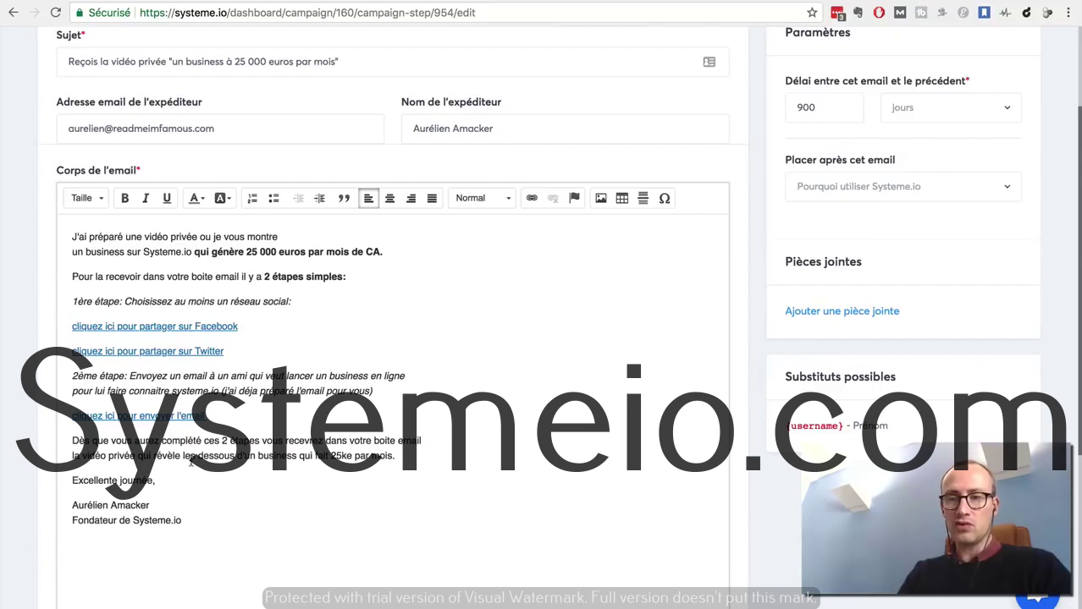
{"action": "left_click_drag", "start_coordinate": [182, 457], "coordinate": [407, 455]}
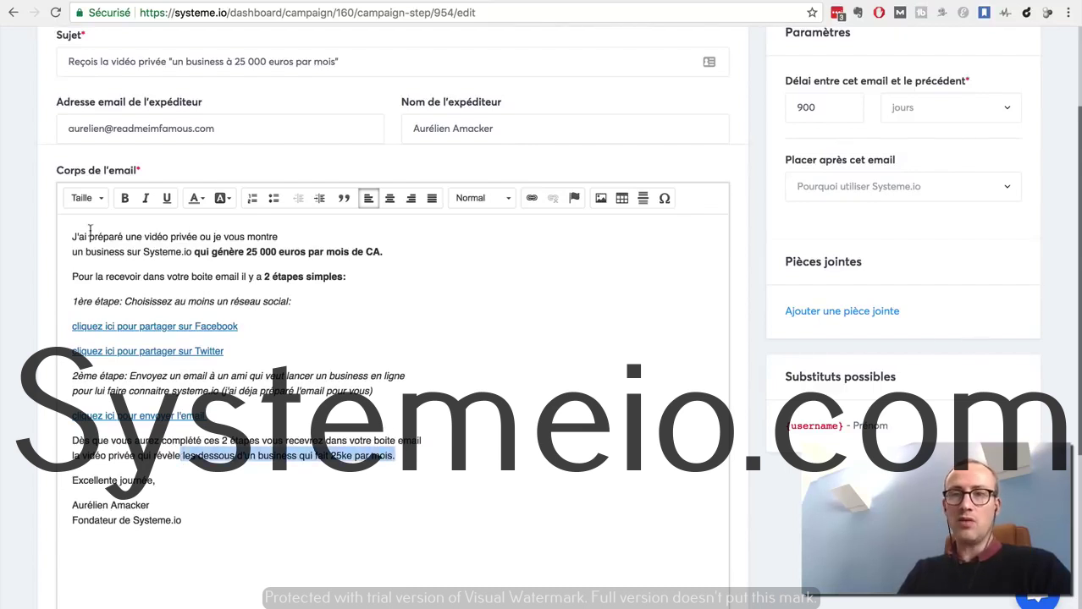
{"action": "left_click", "coordinate": [124, 198]}
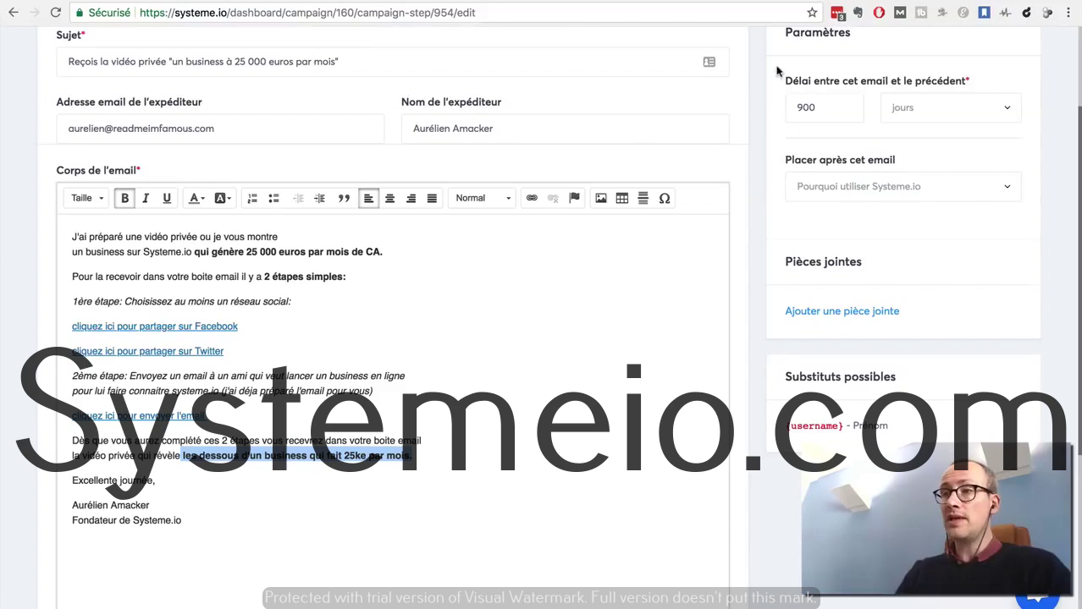
{"action": "key", "text": "ctrl+Tab"}
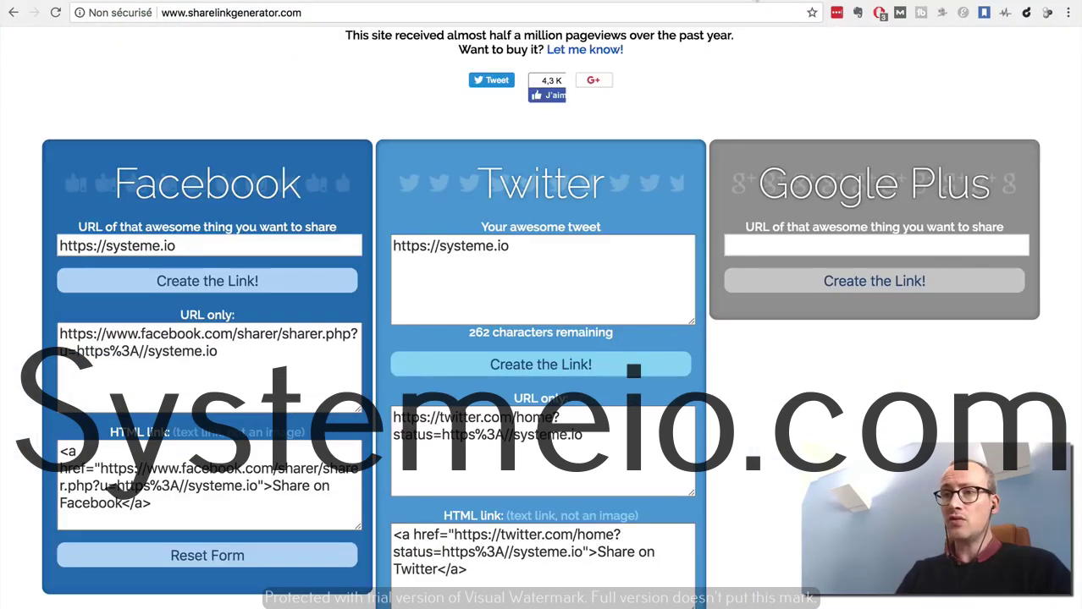
{"action": "scroll", "coordinate": [1019, 177], "scroll_direction": "up", "scroll_amount": 5}
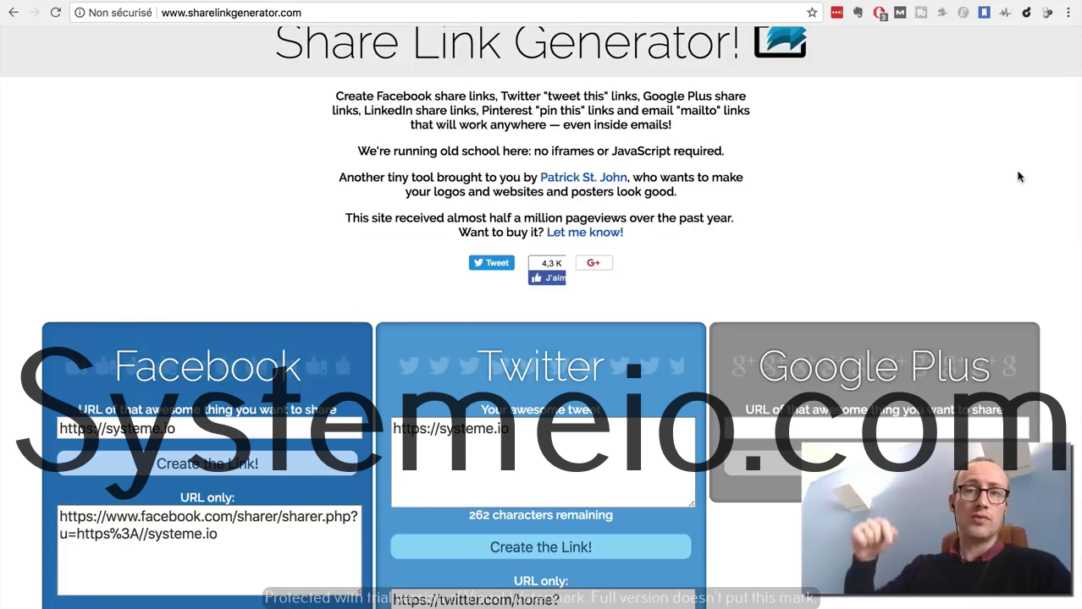
{"action": "scroll", "coordinate": [1019, 176], "scroll_direction": "up", "scroll_amount": 1}
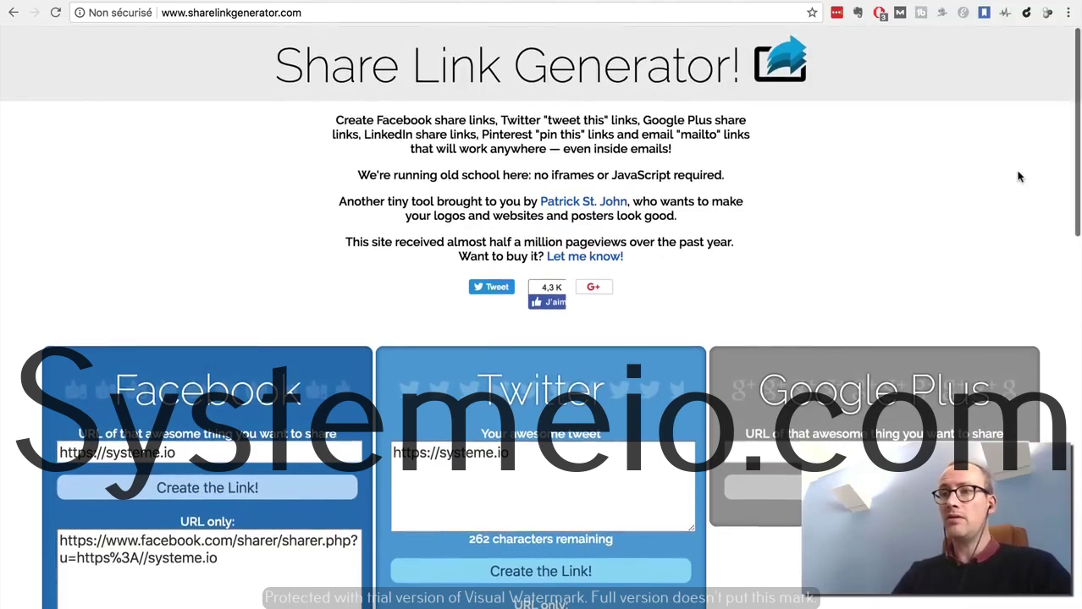
{"action": "scroll", "coordinate": [1019, 177], "scroll_direction": "down", "scroll_amount": 3}
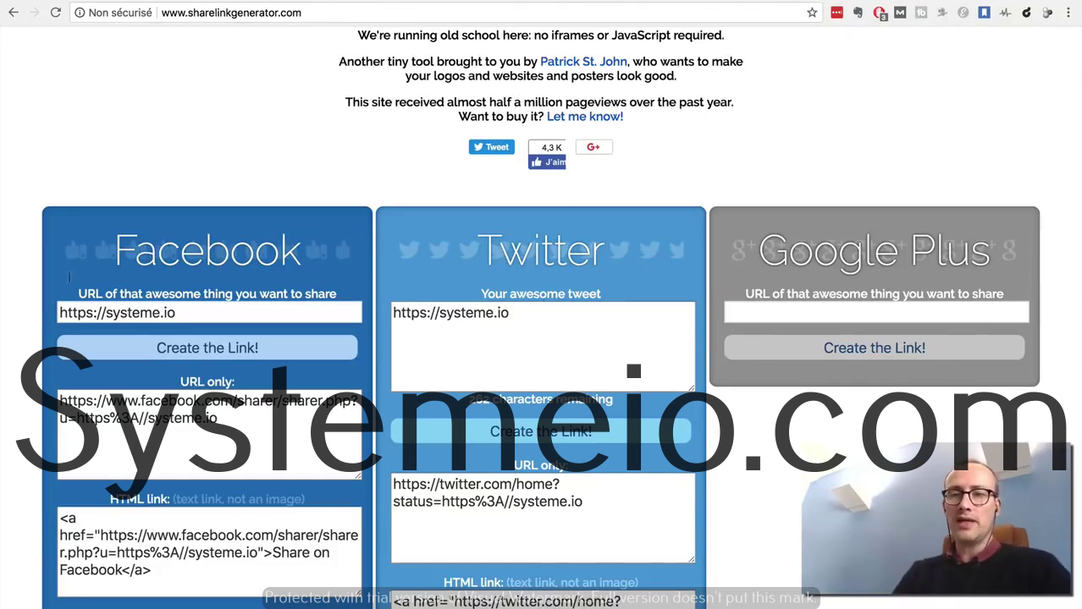
{"action": "scroll", "coordinate": [88, 255], "scroll_direction": "down", "scroll_amount": 2}
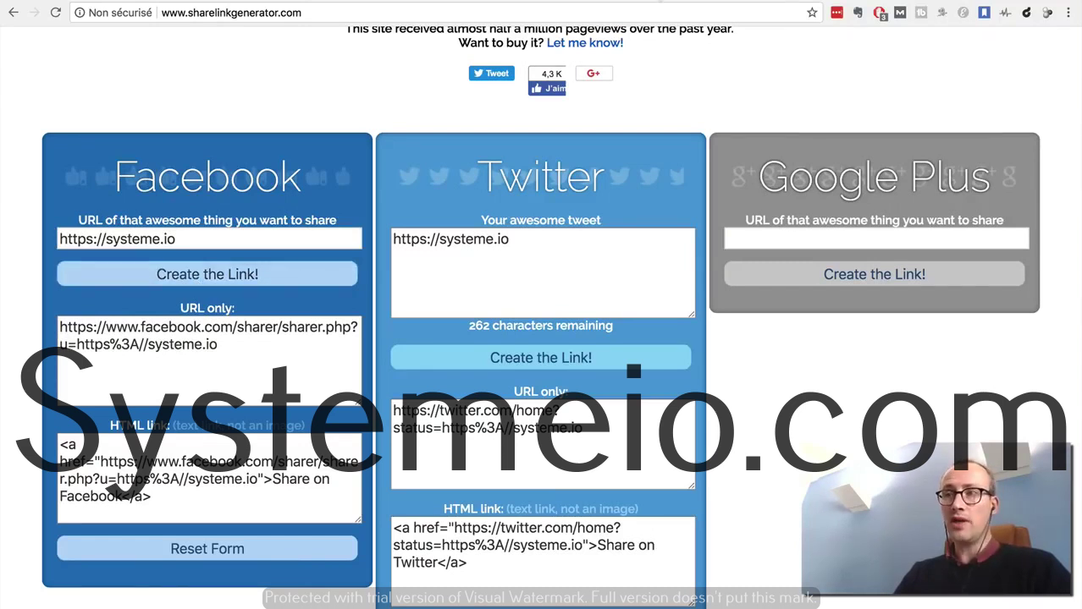
Return to the campaign email and inspect the URL behind "cliquez ici pour partager sur Facebook", leaving the link settings without changes.
{"action": "left_click", "coordinate": [658, 1]}
{"action": "left_click", "coordinate": [167, 326]}
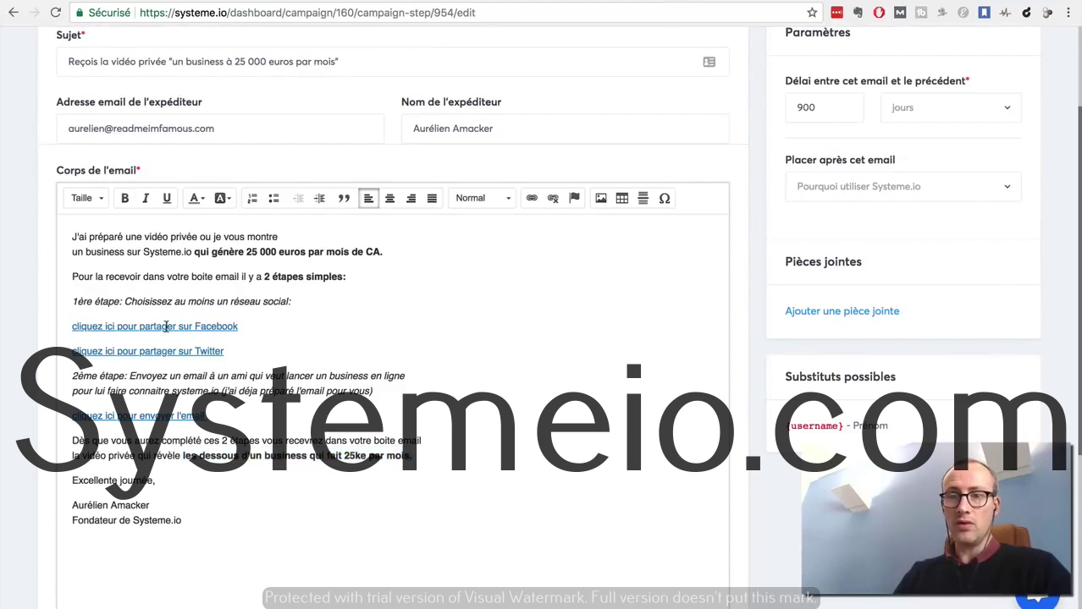
{"action": "left_click", "coordinate": [529, 198]}
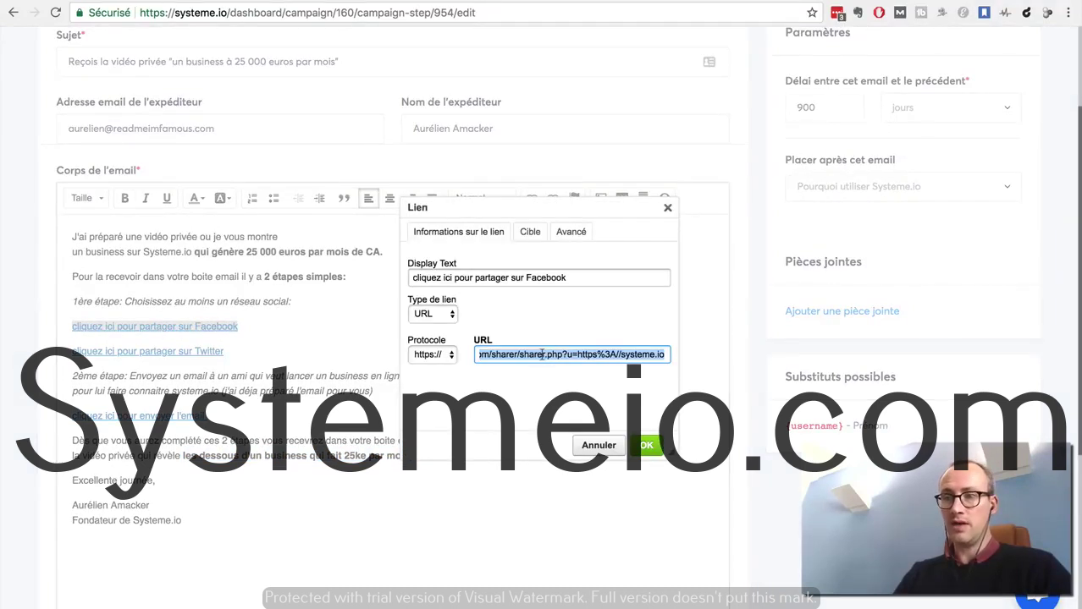
{"action": "left_click", "coordinate": [597, 446]}
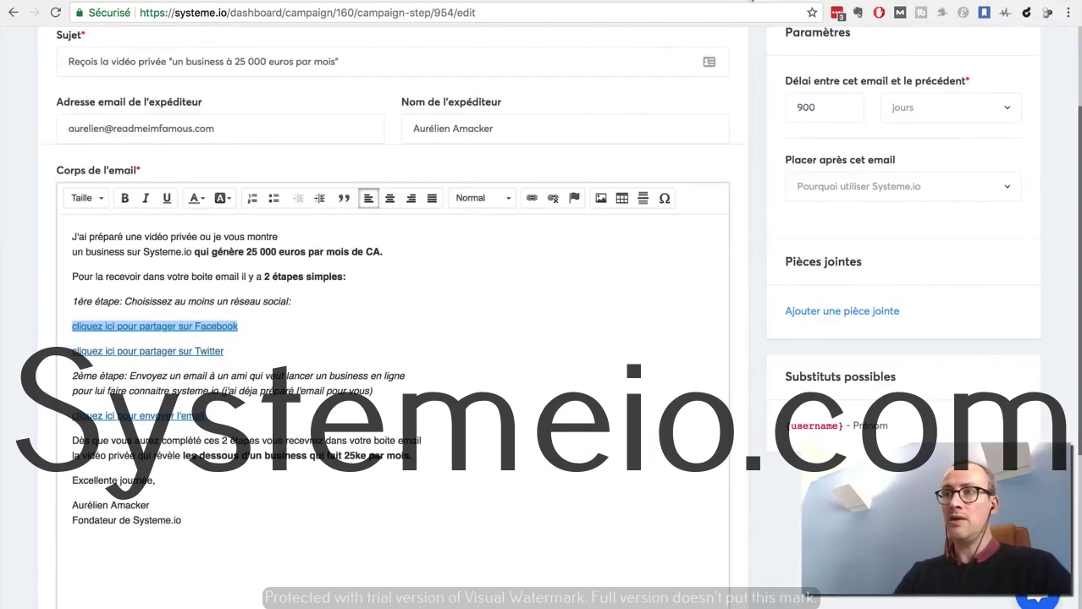
Switch back to Share Link Generator and examine the Email form's subject, CC, body and generated mailto link.
{"action": "left_click", "coordinate": [752, 3]}
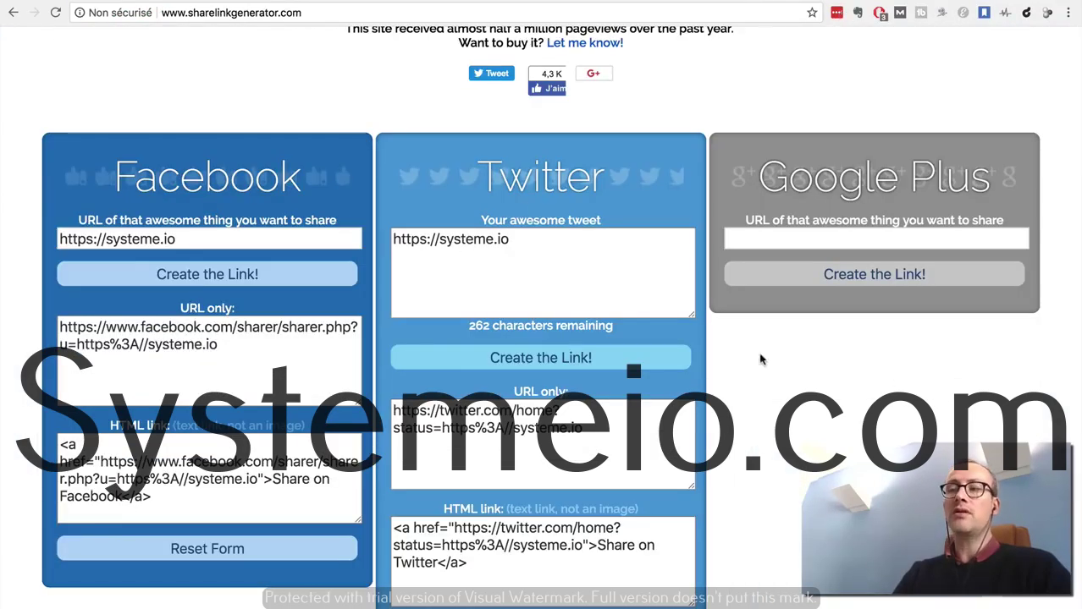
{"action": "scroll", "coordinate": [912, 368], "scroll_direction": "down", "scroll_amount": 3}
{"action": "scroll", "coordinate": [913, 368], "scroll_direction": "up", "scroll_amount": 2}
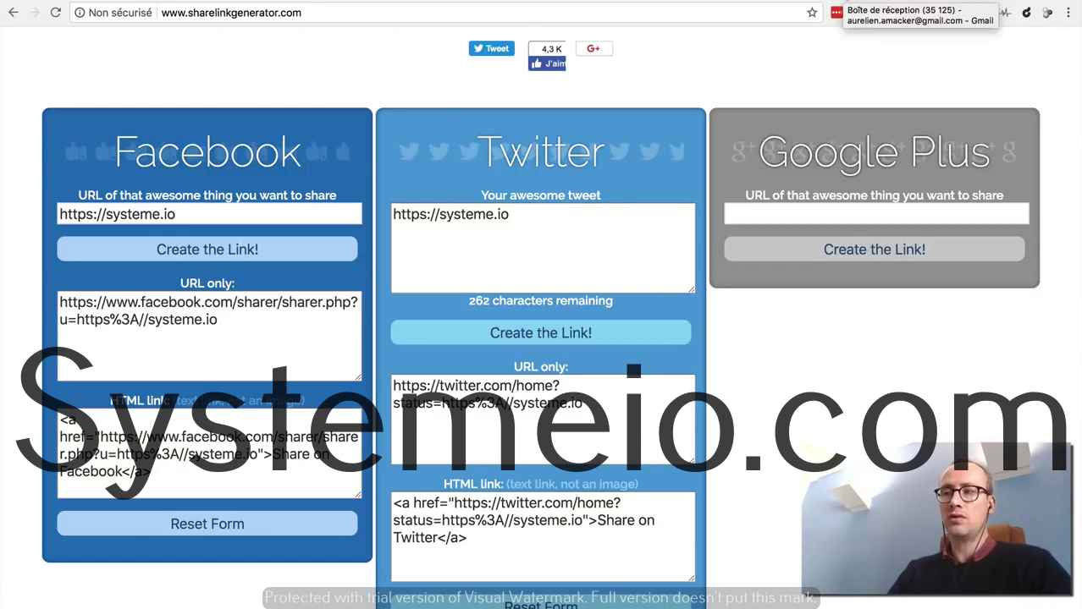
{"action": "scroll", "coordinate": [855, 372], "scroll_direction": "down", "scroll_amount": 5}
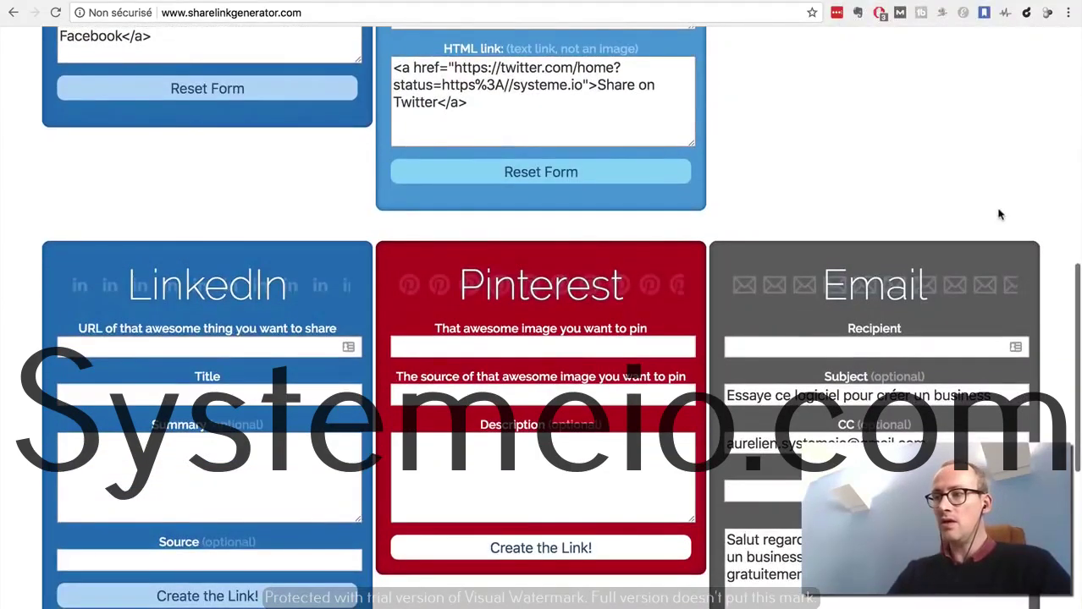
{"action": "scroll", "coordinate": [998, 214], "scroll_direction": "down", "scroll_amount": 2}
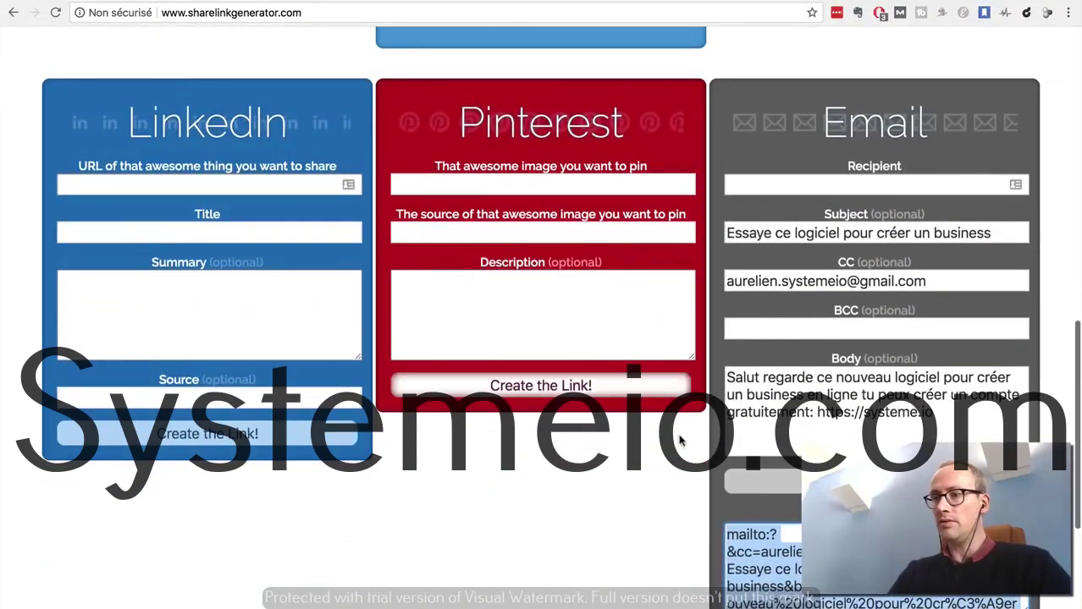
{"action": "scroll", "coordinate": [682, 441], "scroll_direction": "down", "scroll_amount": 1}
{"action": "scroll", "coordinate": [682, 454], "scroll_direction": "down", "scroll_amount": 1}
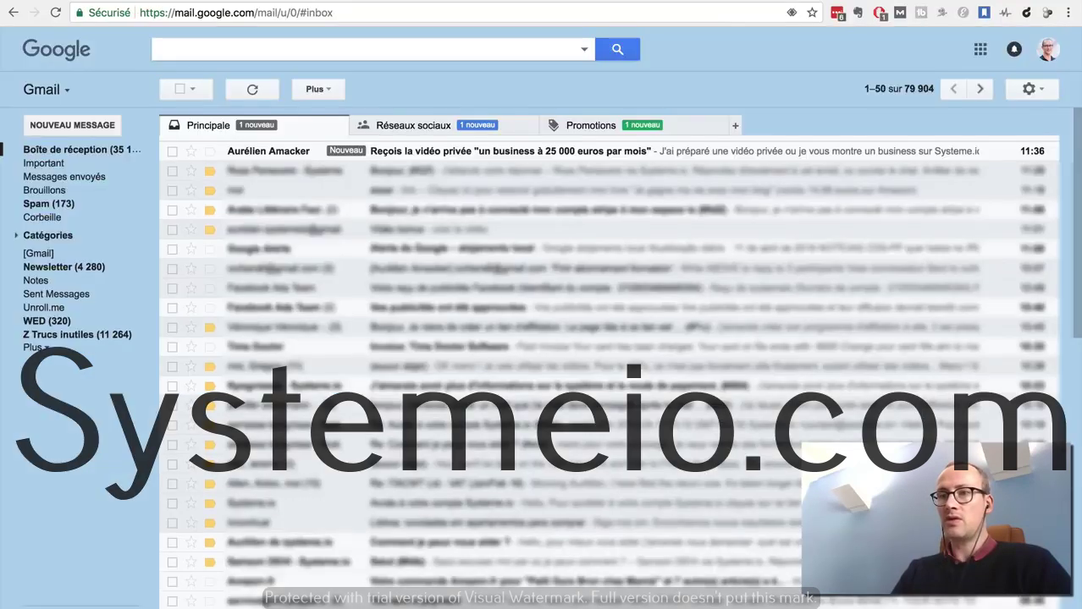
Open the received private-video email in Gmail, follow its Facebook share link and enter "regardez ca" as the post text.
{"action": "left_click", "coordinate": [596, 153]}
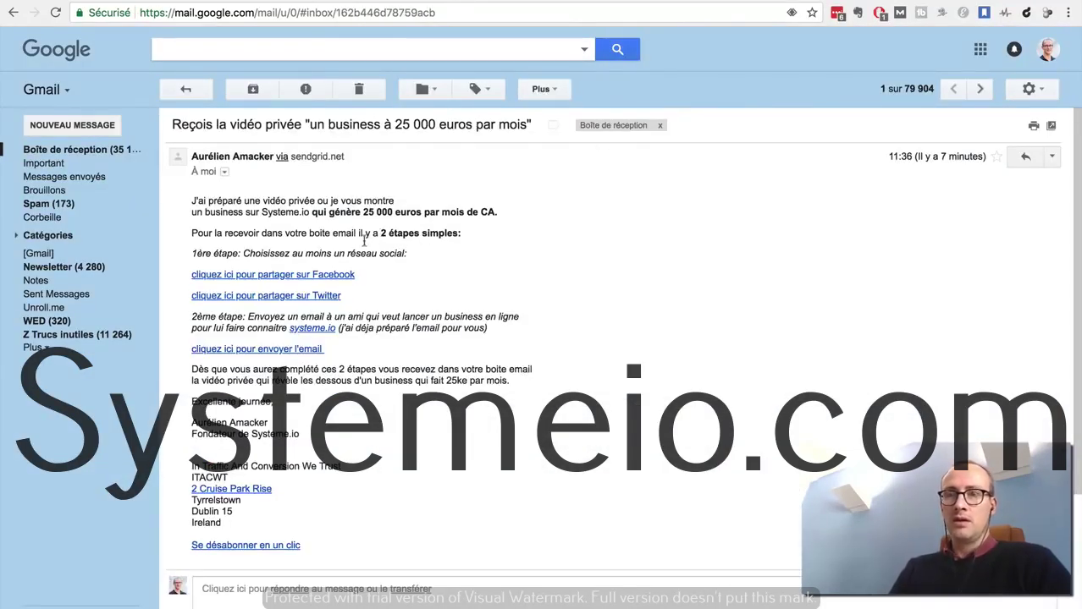
{"action": "left_click", "coordinate": [288, 277]}
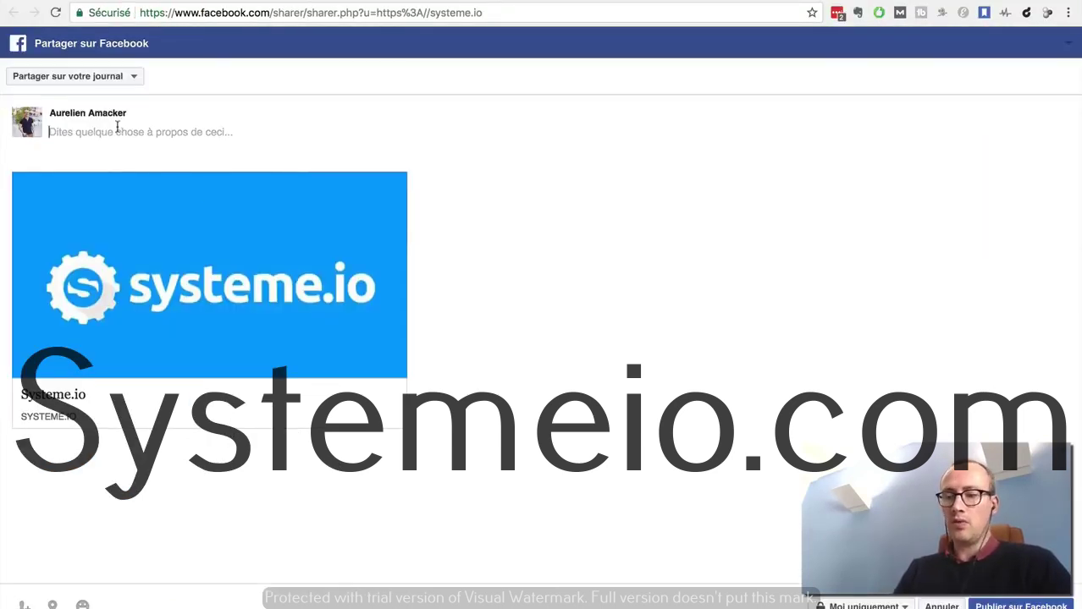
{"action": "type", "text": "regardez ca"}
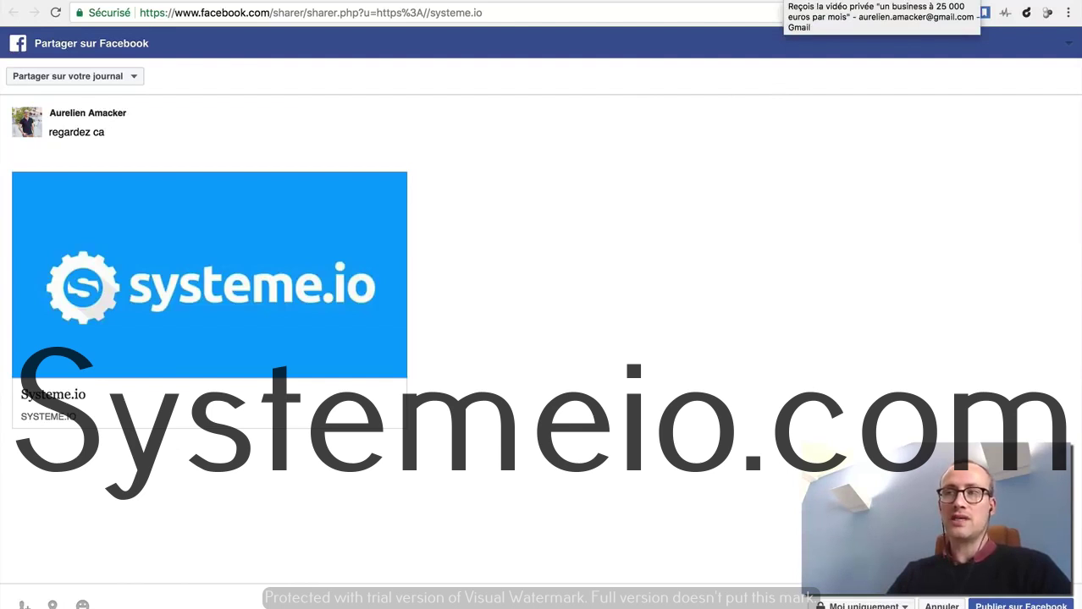
Return to the received email, follow its Twitter share link to check the prefilled tweet, and close the tweet page.
{"action": "left_click", "coordinate": [983, 13]}
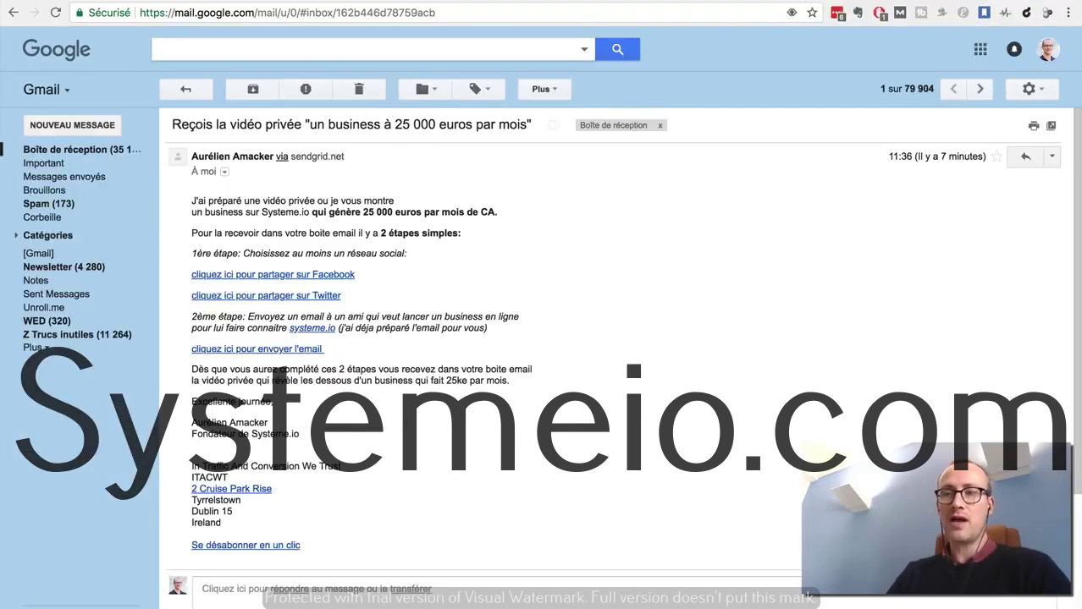
{"action": "left_click", "coordinate": [277, 298]}
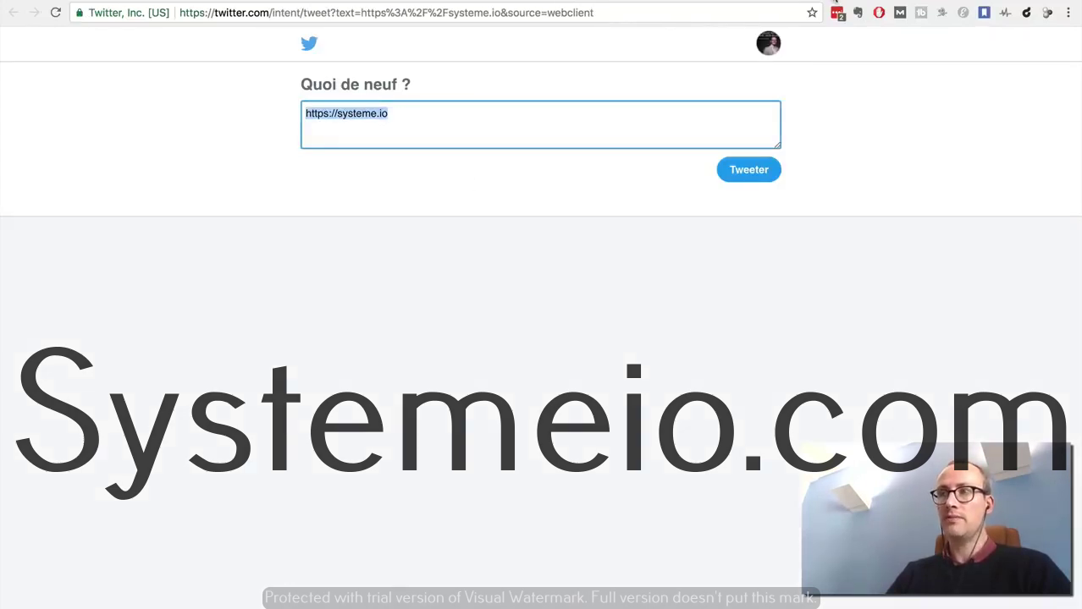
{"action": "key", "text": "super+w"}
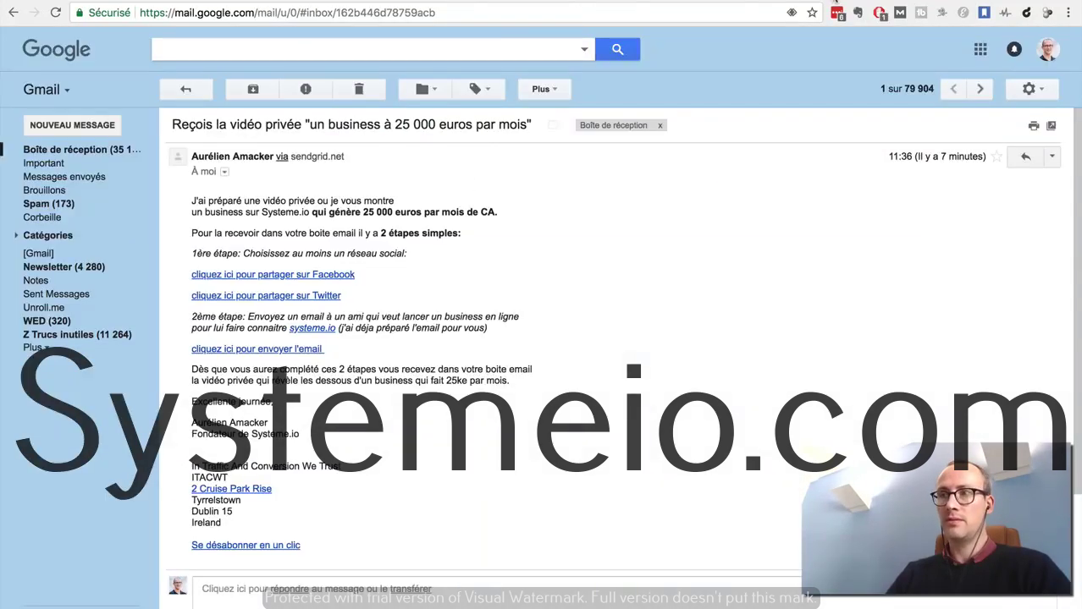
Open the prefilled message from "cliquez ici pour envoyer l'email", add the recipient's address, send it and close the compose window.
{"action": "left_click", "coordinate": [254, 350]}
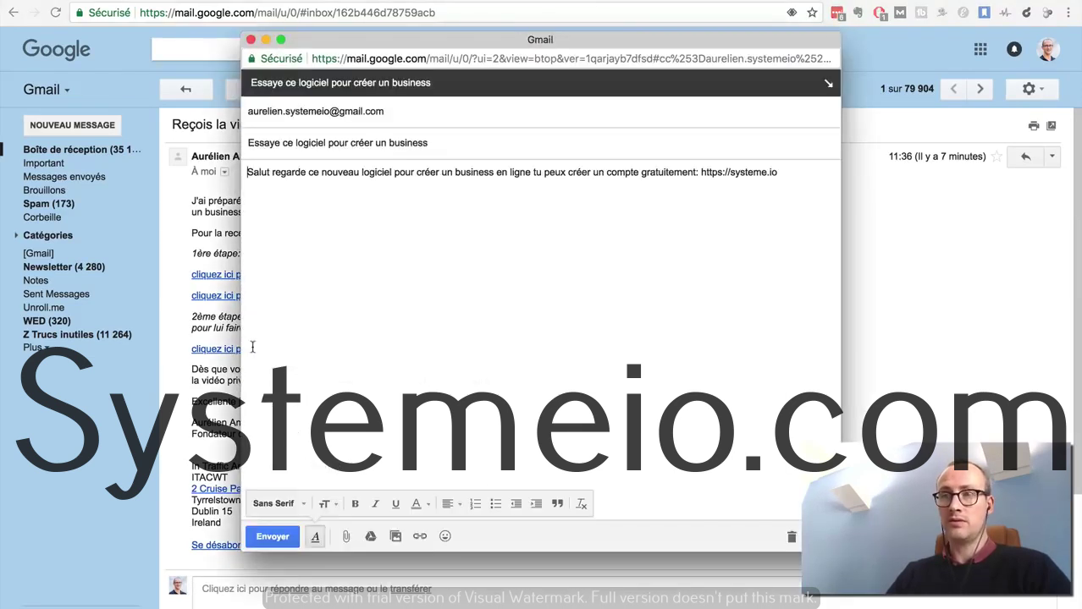
{"action": "left_click", "coordinate": [388, 111]}
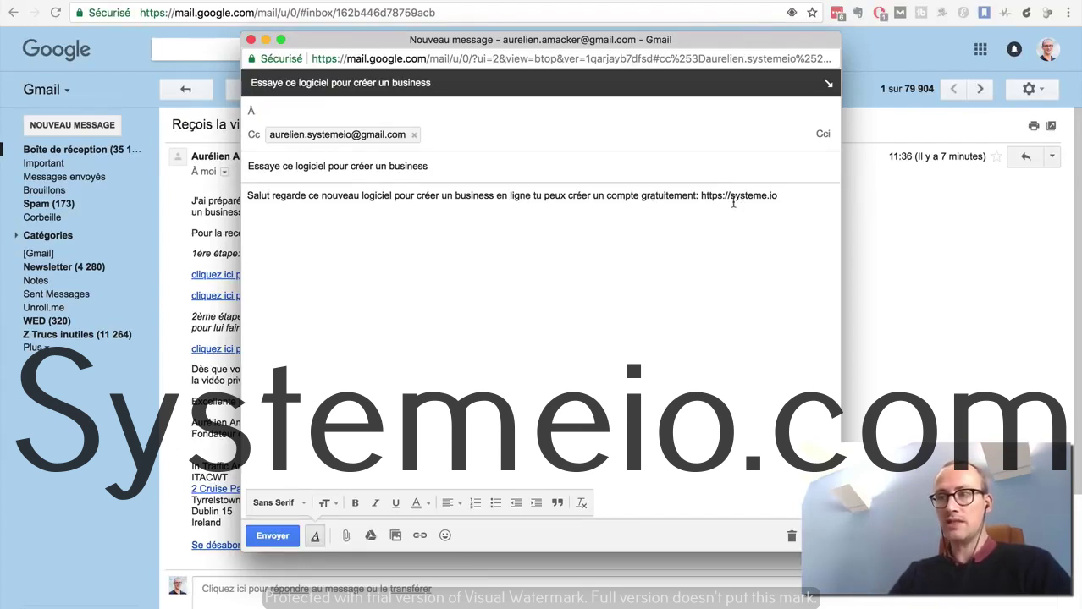
{"action": "type", "text": "aurelien"}
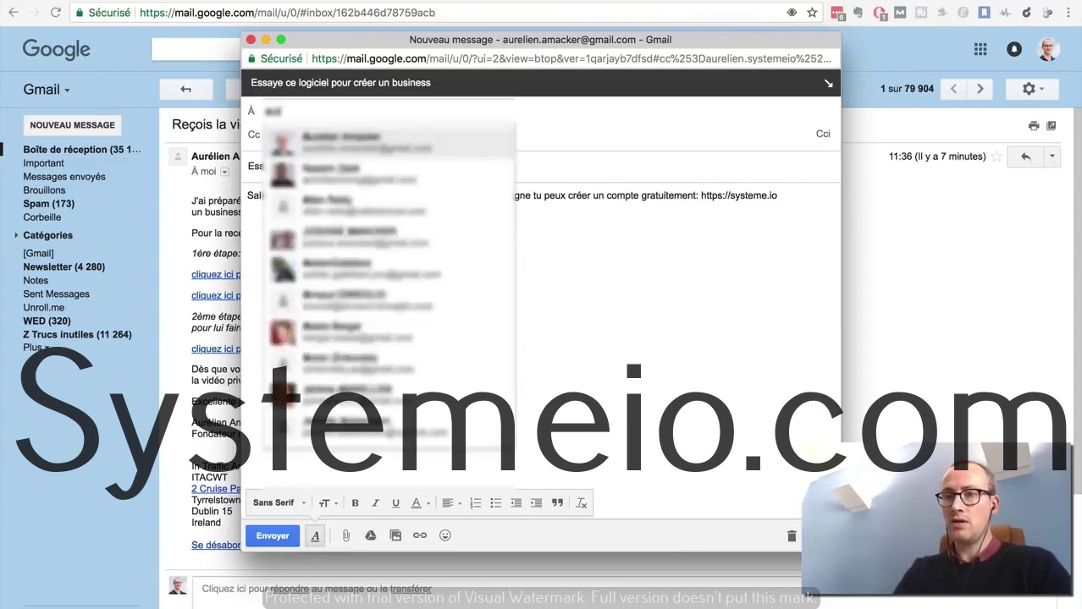
{"action": "key", "text": "Return"}
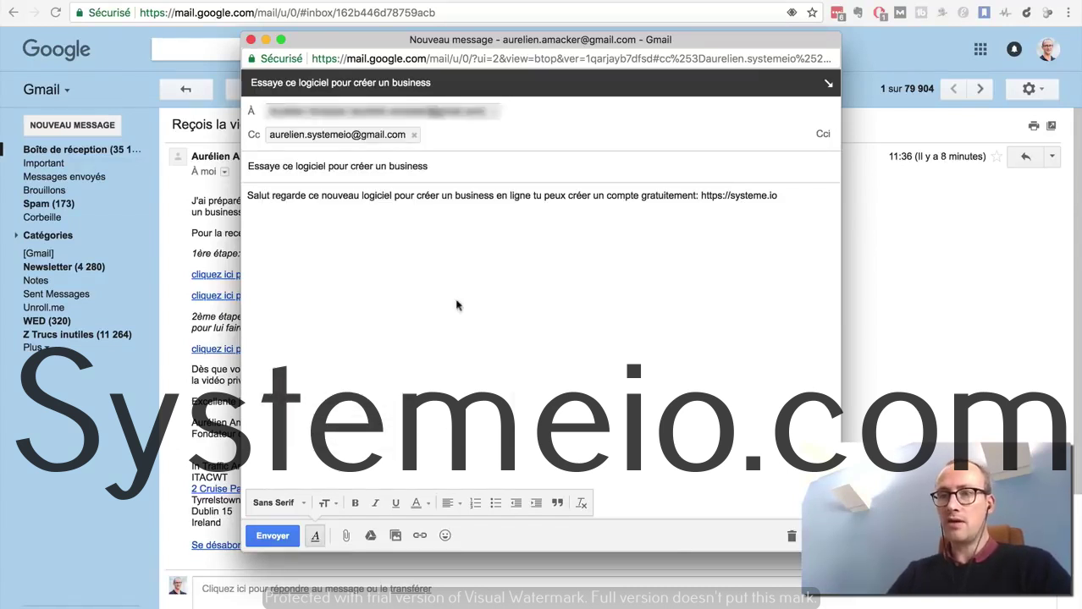
{"action": "left_click", "coordinate": [272, 536]}
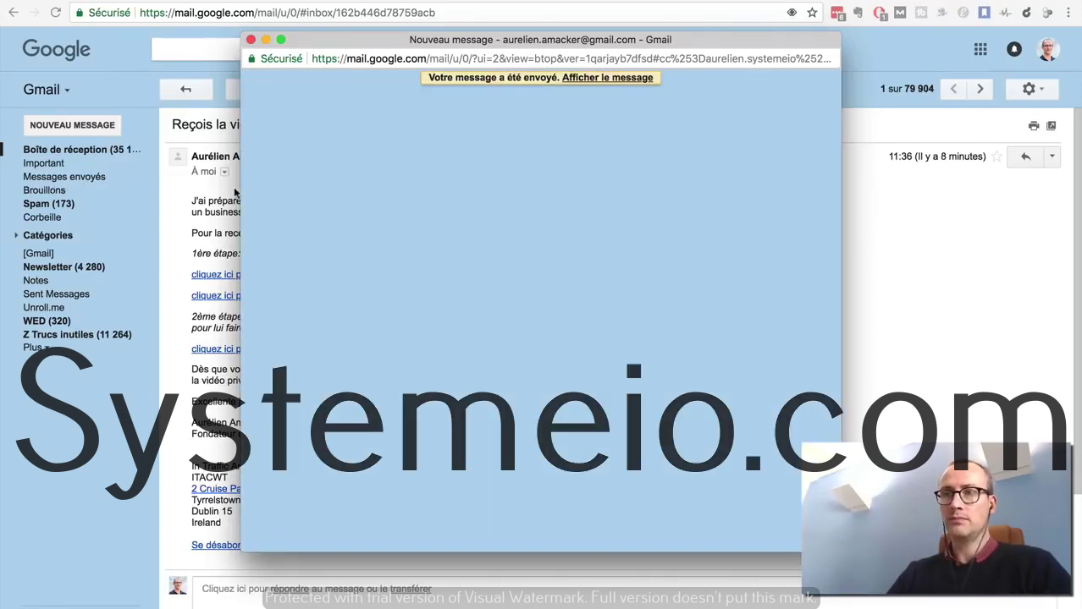
{"action": "left_click", "coordinate": [251, 40]}
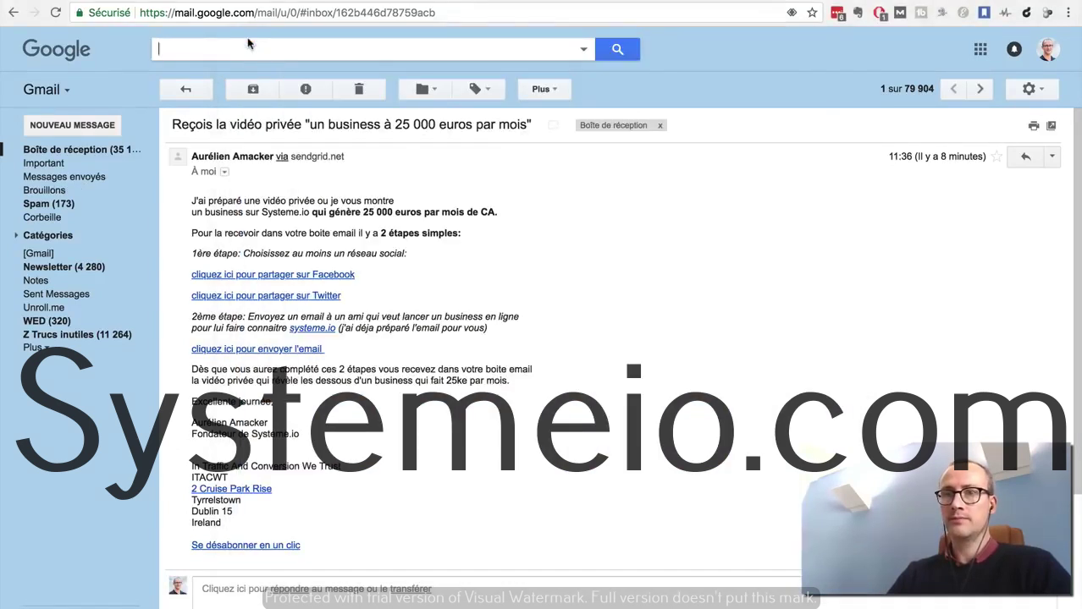
Return to the inbox and open the message "Essaye ce logiciel pour créer un business".
{"action": "left_click", "coordinate": [78, 151]}
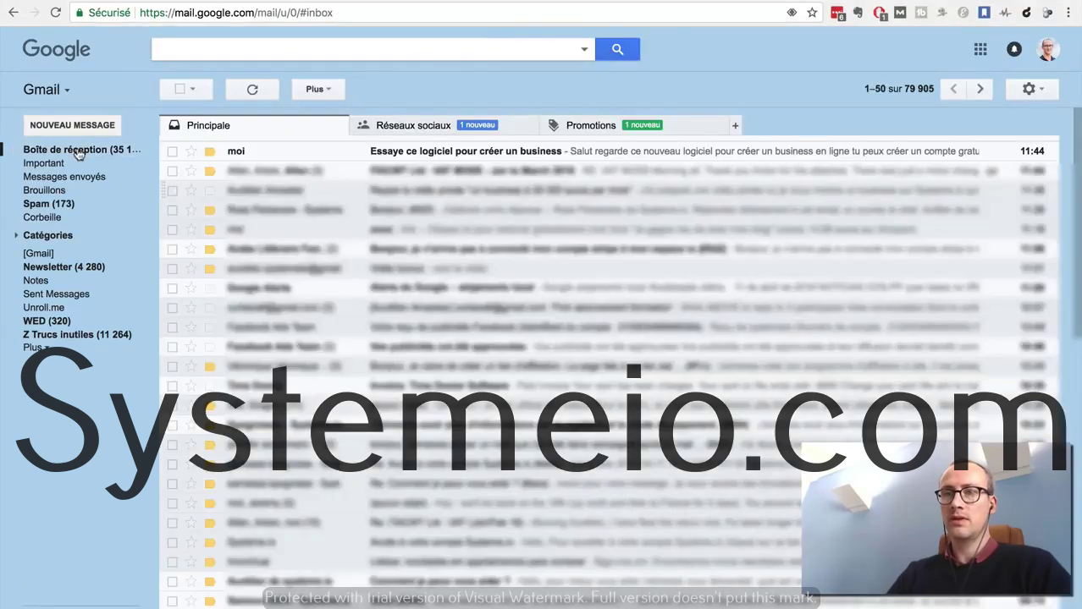
{"action": "left_click", "coordinate": [645, 159]}
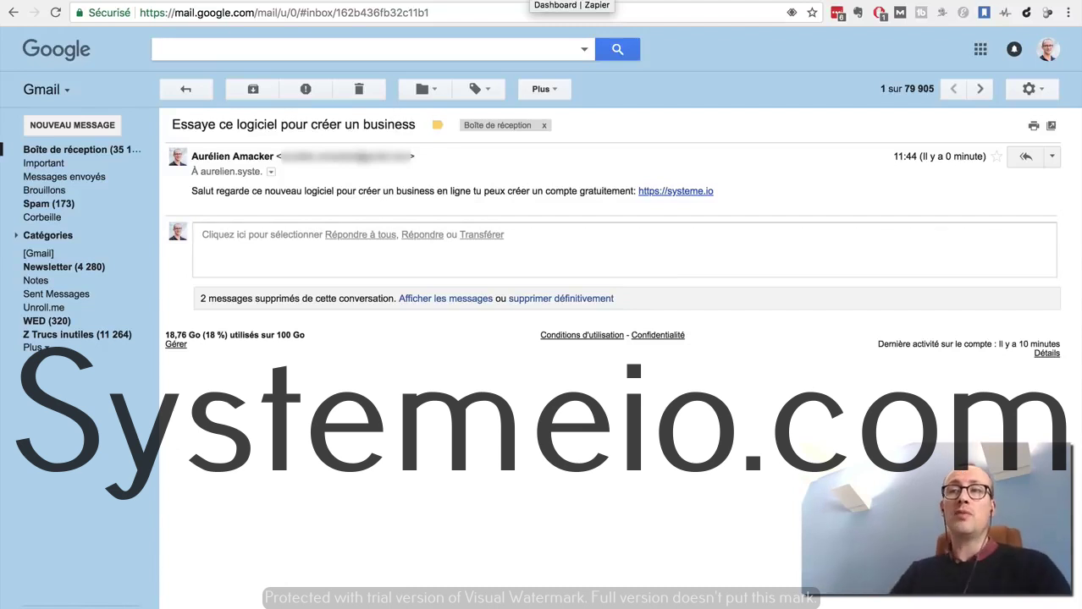
Switch to the Zapier dashboard and open the "Envoi bonus" Zap for editing.
{"action": "left_click", "coordinate": [571, 1]}
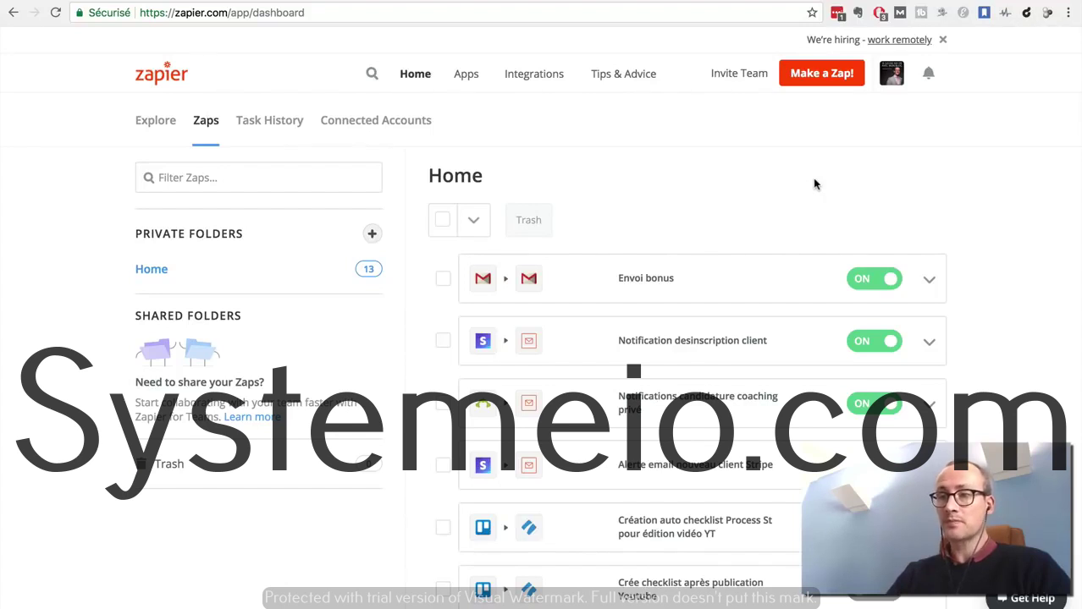
{"action": "left_click", "coordinate": [930, 282]}
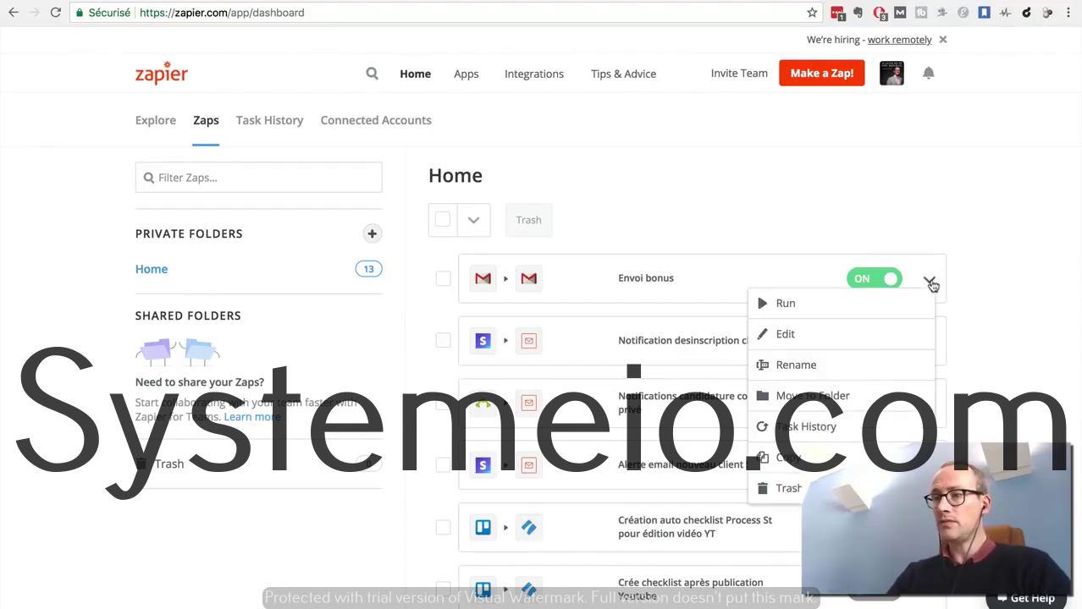
{"action": "left_click", "coordinate": [836, 339]}
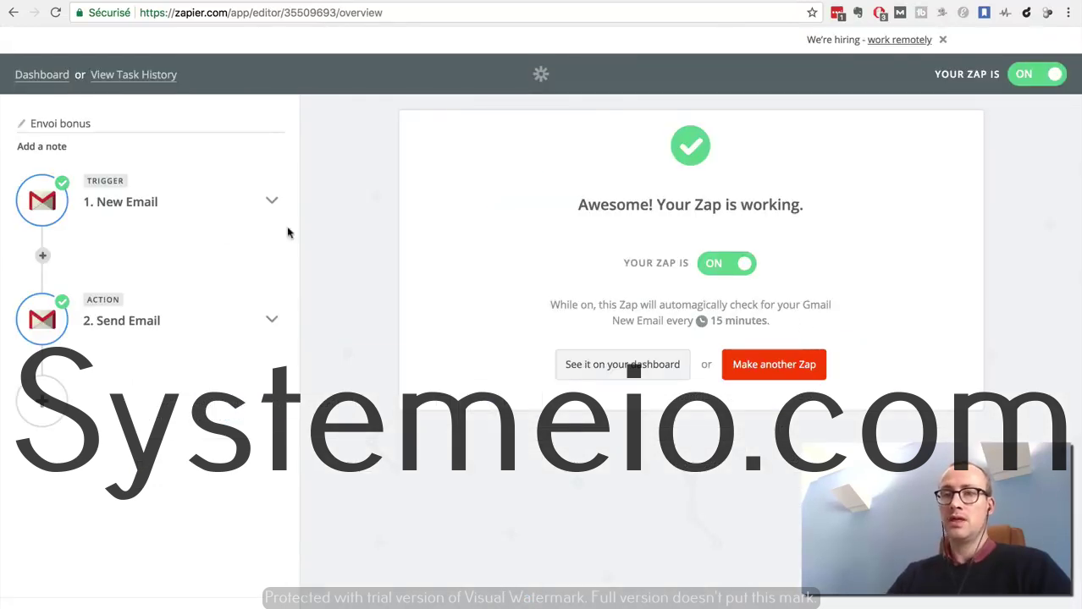
Review the New Email trigger's settings: its app, trigger type, connected Gmail account and mailbox options.
{"action": "left_click", "coordinate": [115, 210]}
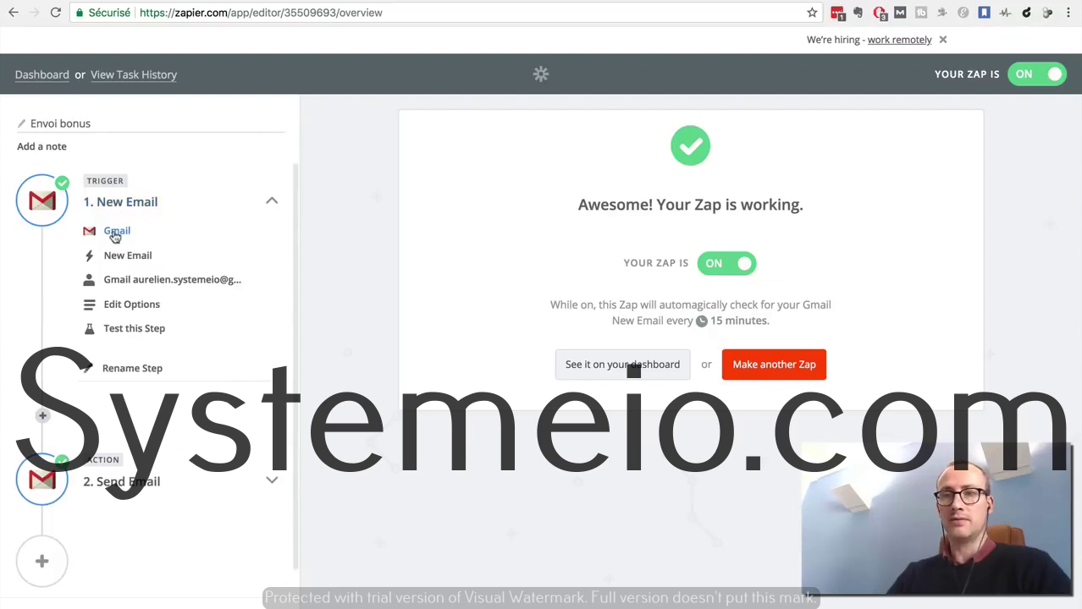
{"action": "left_click", "coordinate": [116, 236]}
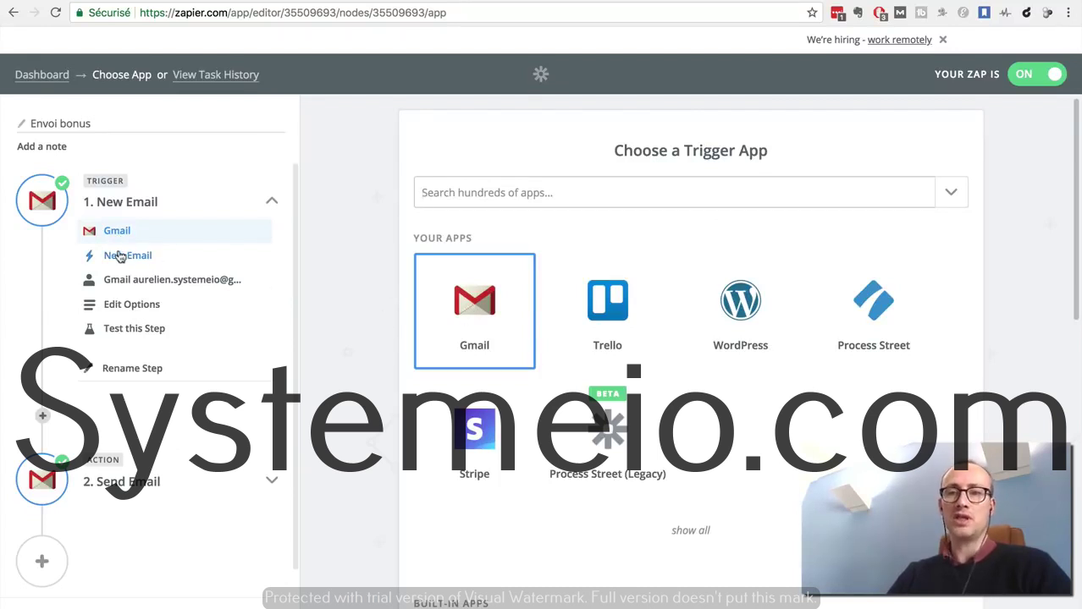
{"action": "left_click", "coordinate": [119, 256]}
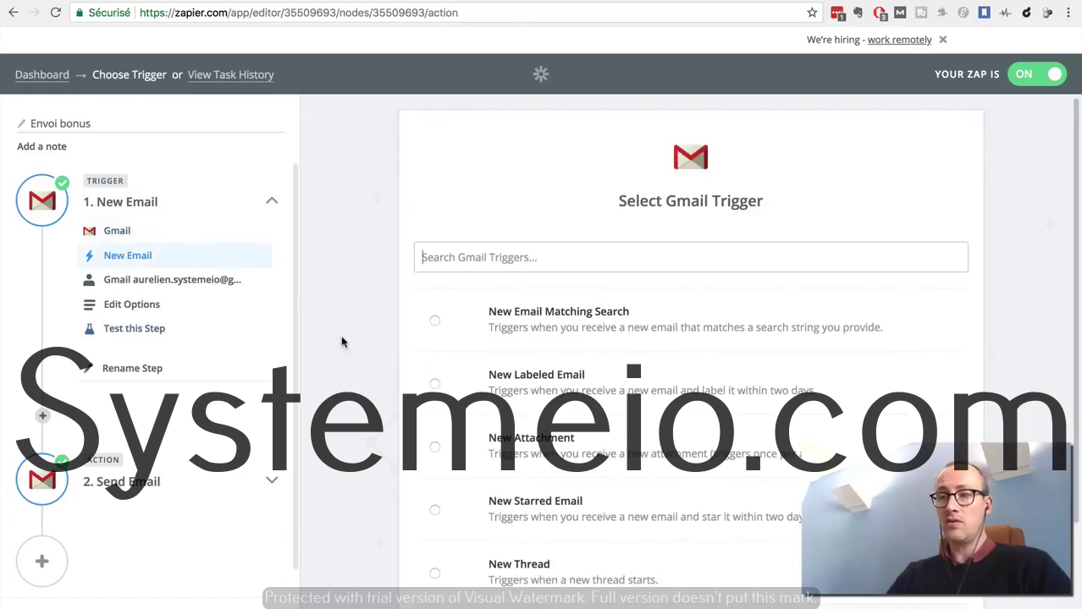
{"action": "scroll", "coordinate": [341, 342], "scroll_direction": "down", "scroll_amount": 2}
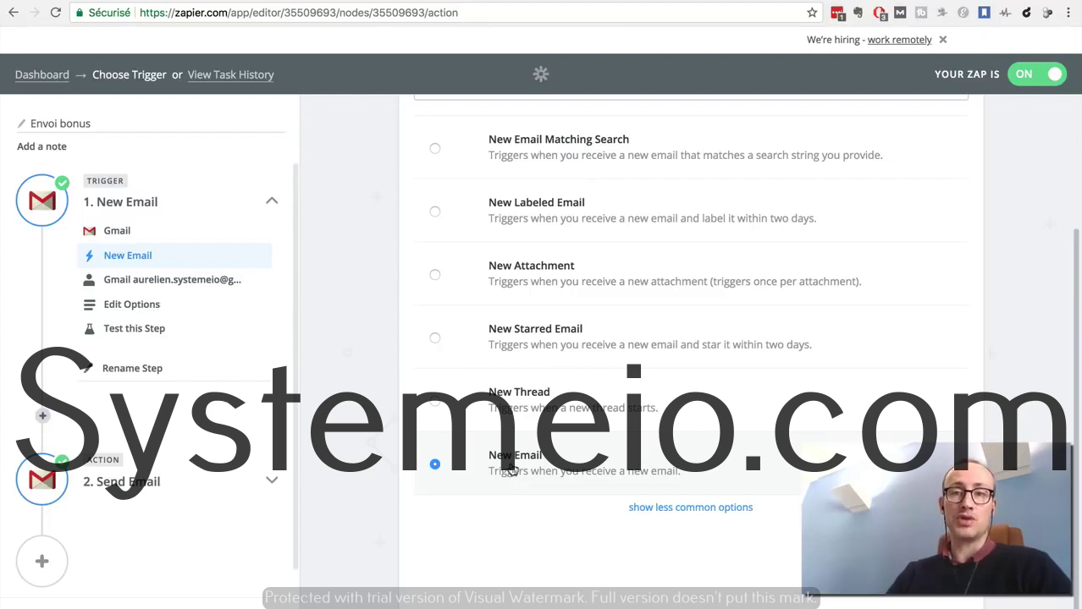
{"action": "left_click", "coordinate": [158, 287]}
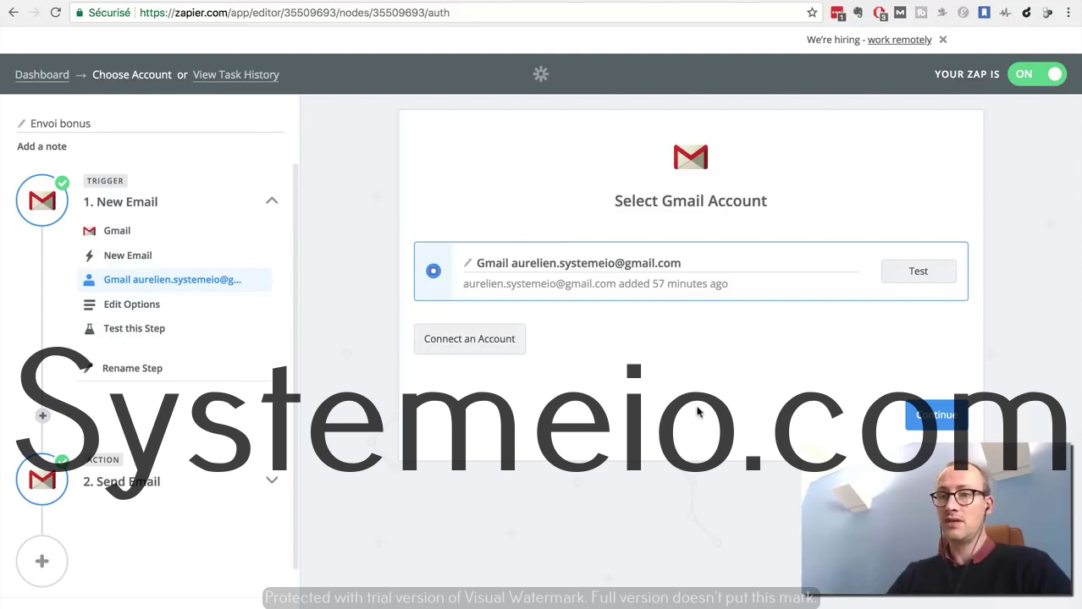
{"action": "left_click", "coordinate": [131, 305]}
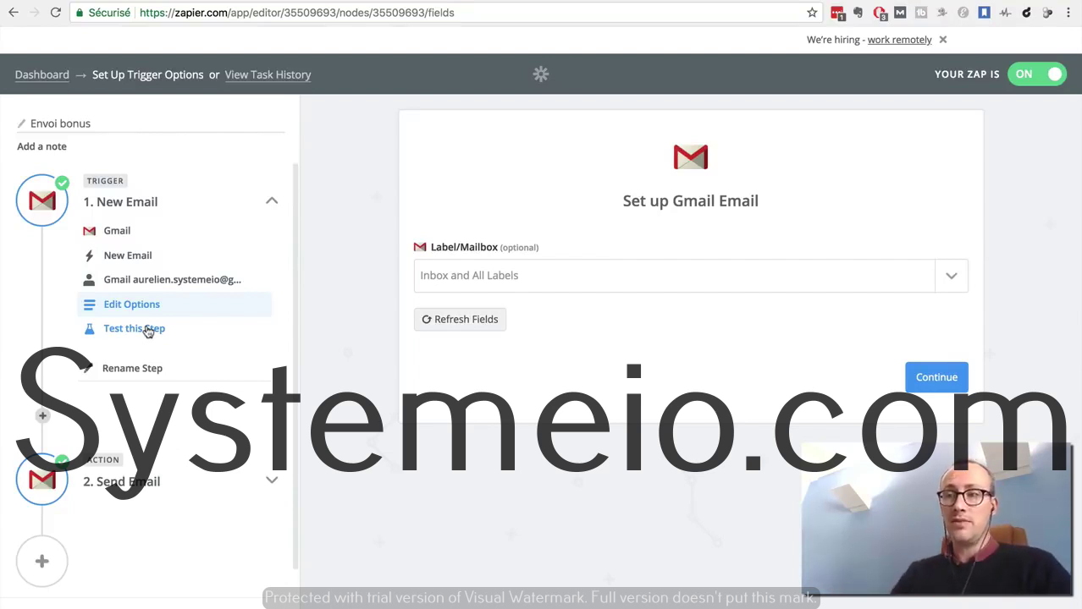
Review the Send Email action's app, action type and connected Gmail account.
{"action": "left_click", "coordinate": [121, 483]}
{"action": "scroll", "coordinate": [121, 487], "scroll_direction": "down", "scroll_amount": 4}
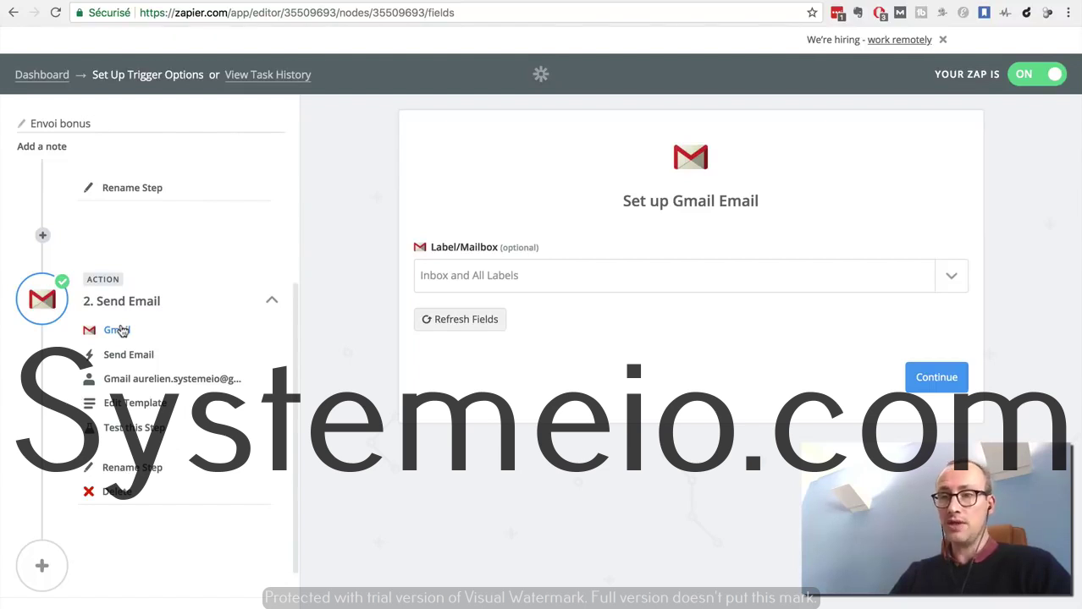
{"action": "left_click", "coordinate": [119, 331]}
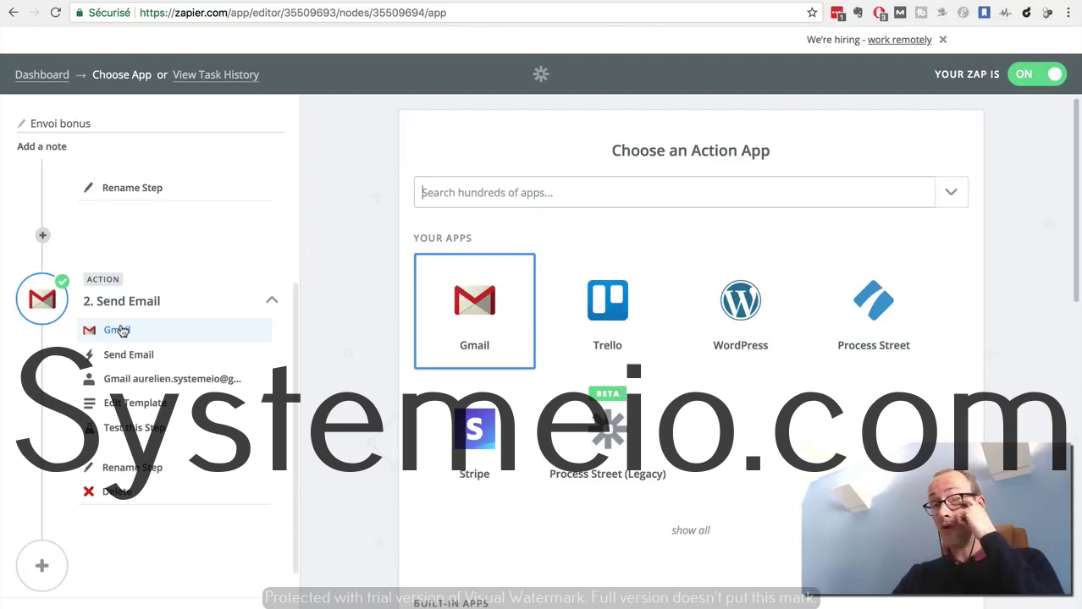
{"action": "left_click", "coordinate": [119, 355]}
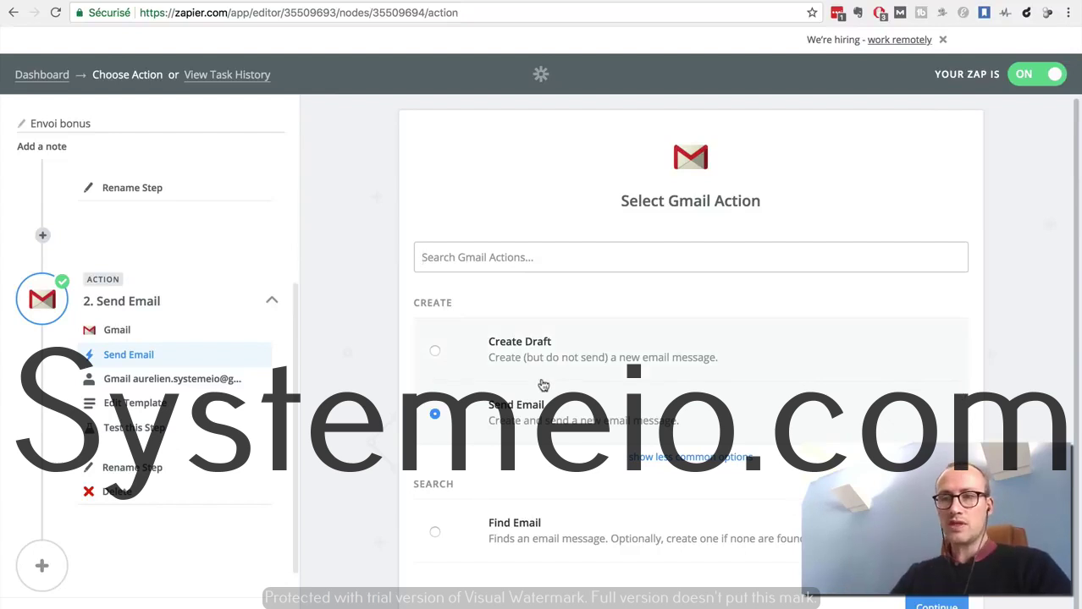
{"action": "left_click", "coordinate": [170, 381]}
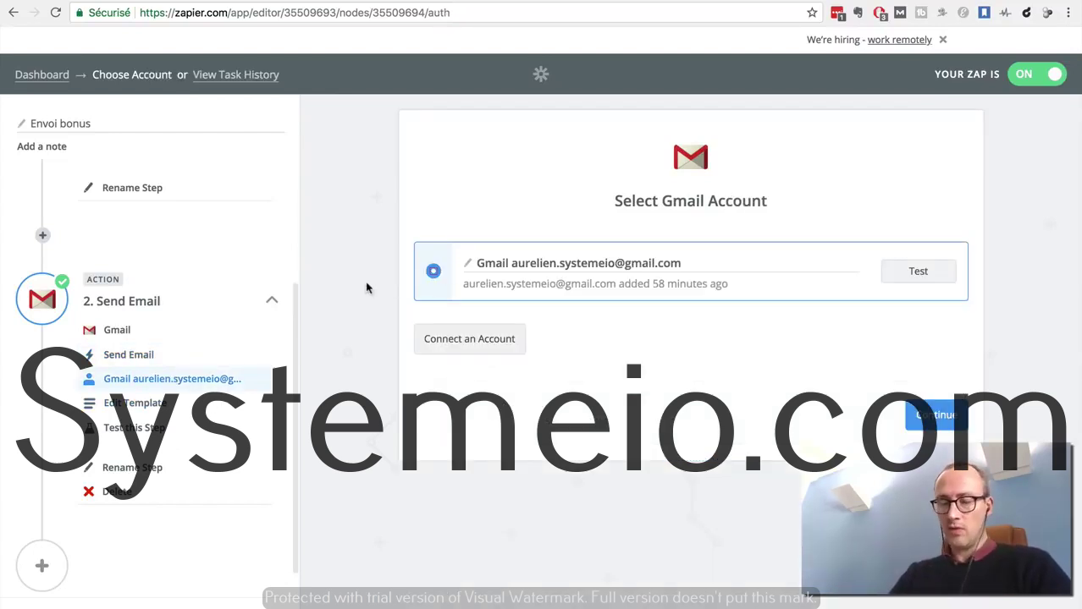
Open the Send Email action's template and examine its recipient, subject, body type and body fields.
{"action": "left_click", "coordinate": [161, 403]}
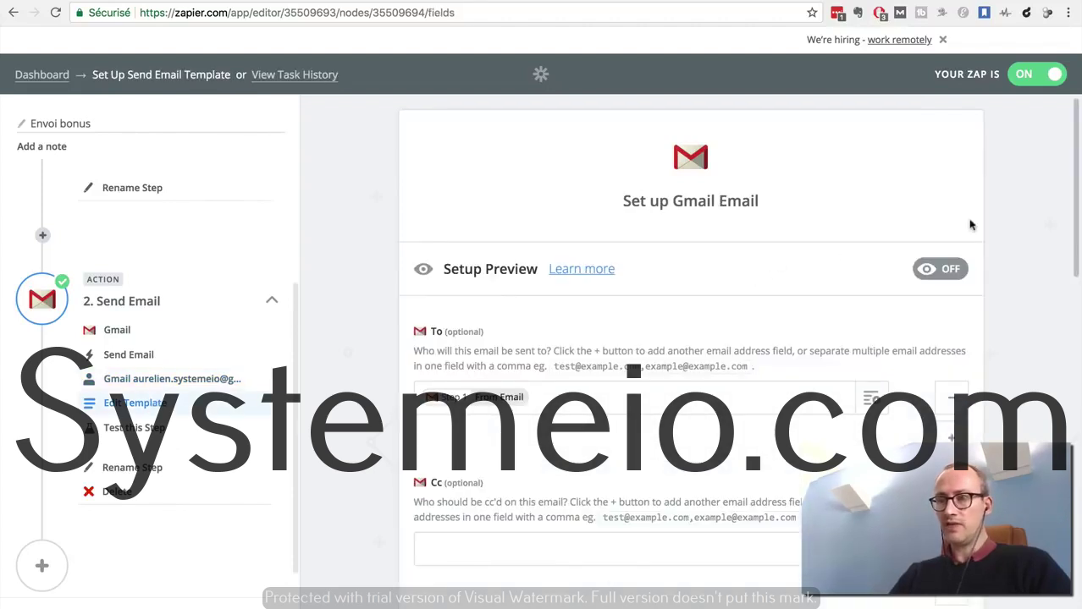
{"action": "scroll", "coordinate": [972, 311], "scroll_direction": "down", "scroll_amount": 4}
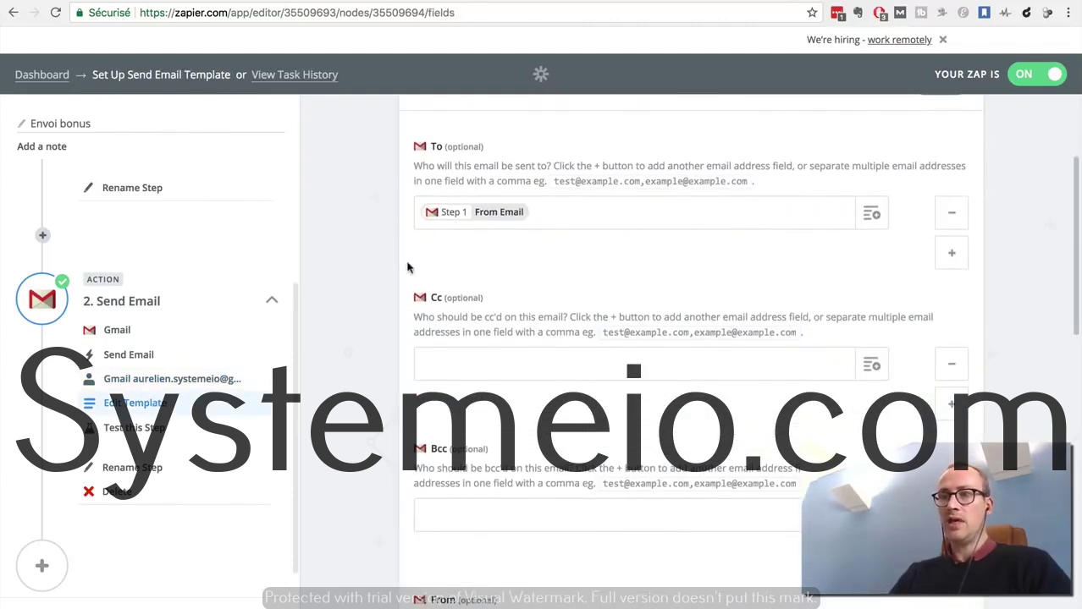
{"action": "scroll", "coordinate": [338, 261], "scroll_direction": "up", "scroll_amount": 1}
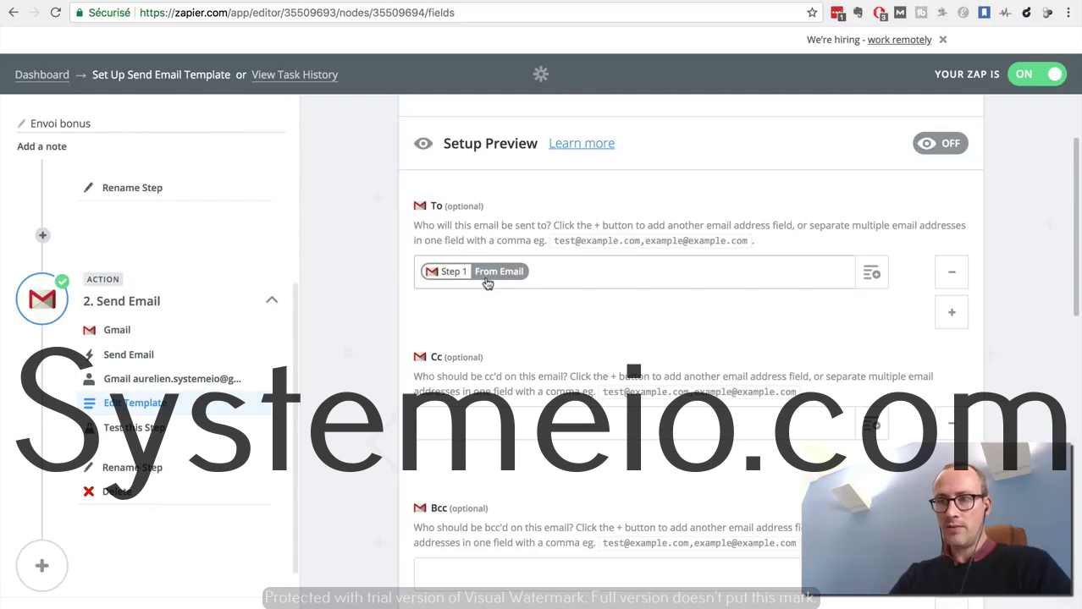
{"action": "scroll", "coordinate": [347, 445], "scroll_direction": "down", "scroll_amount": 10}
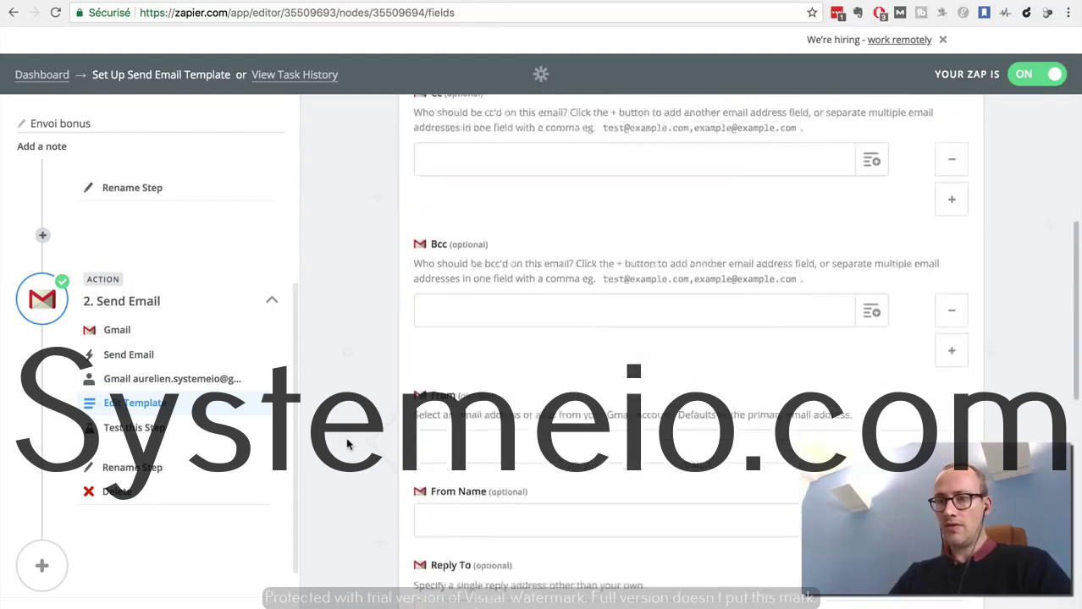
{"action": "scroll", "coordinate": [347, 445], "scroll_direction": "down", "scroll_amount": 1}
{"action": "scroll", "coordinate": [347, 445], "scroll_direction": "down", "scroll_amount": 4}
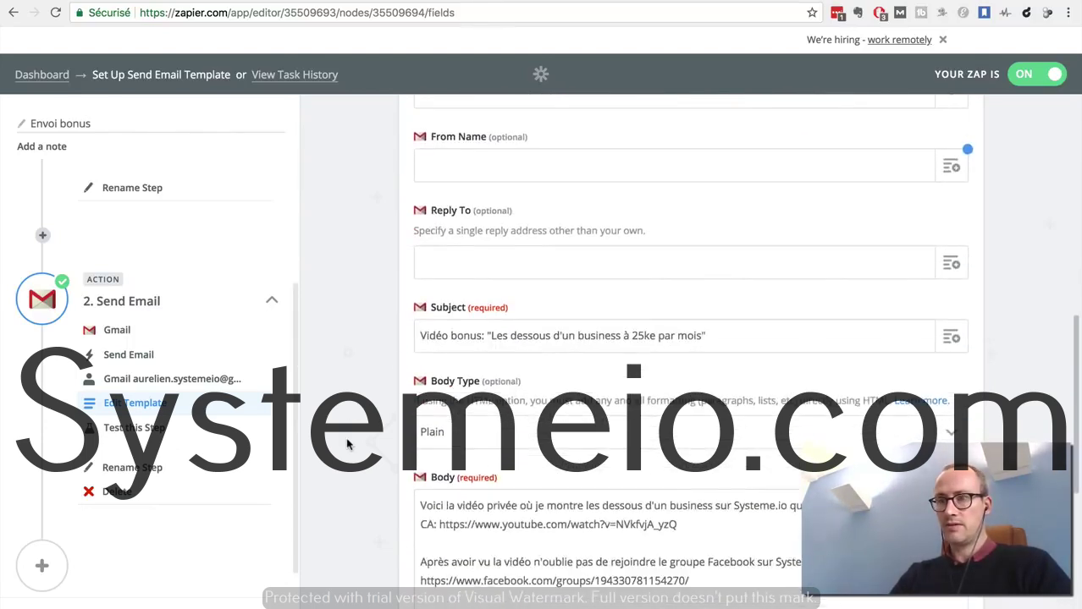
{"action": "scroll", "coordinate": [347, 445], "scroll_direction": "down", "scroll_amount": 2}
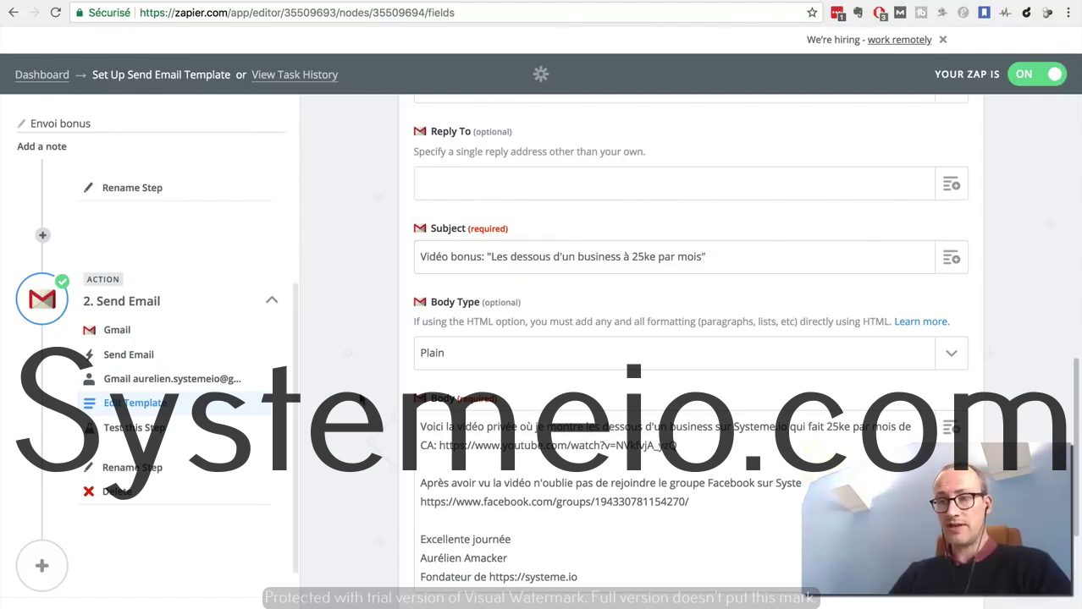
{"action": "scroll", "coordinate": [371, 388], "scroll_direction": "down", "scroll_amount": 3}
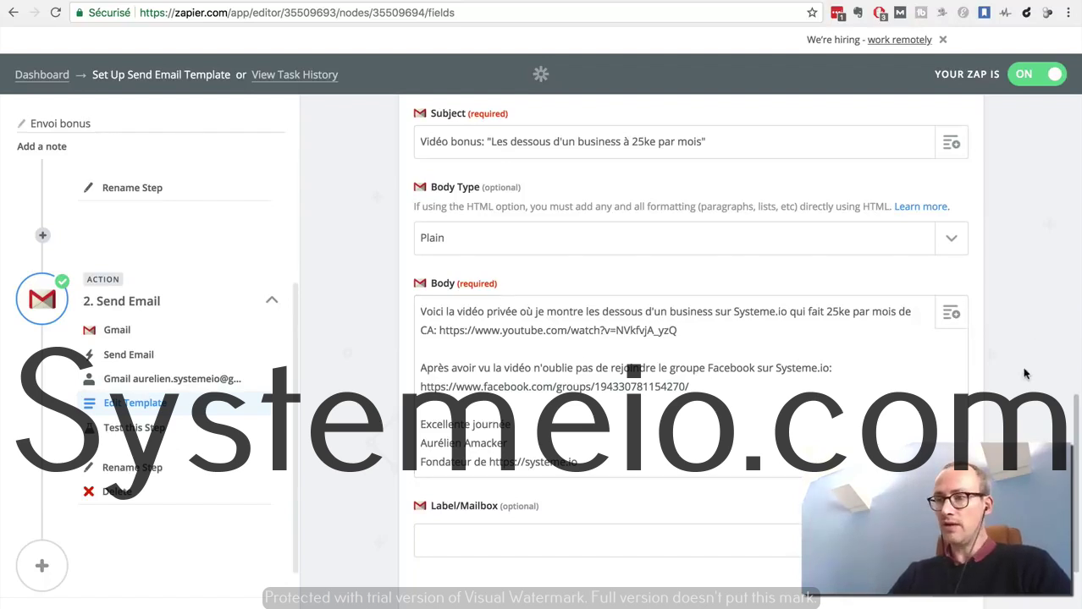
{"action": "scroll", "coordinate": [1024, 374], "scroll_direction": "down", "scroll_amount": 3}
{"action": "scroll", "coordinate": [1024, 374], "scroll_direction": "up", "scroll_amount": 10}
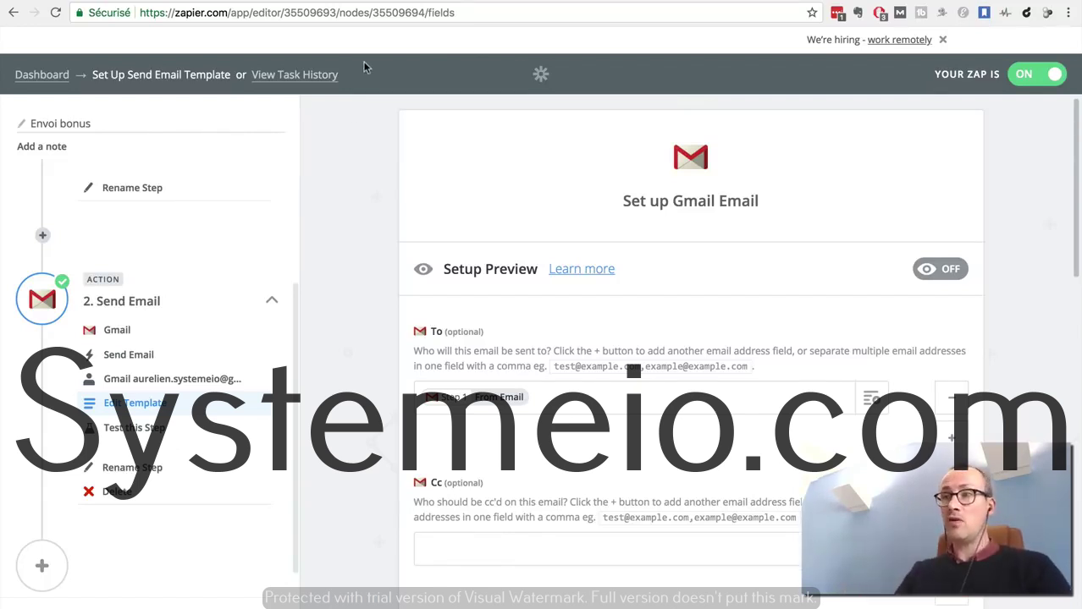
Check the Gmail inbox, return to the Zapier dashboard, run the "Envoi bonus" Zap manually and close the run status.
{"action": "key", "text": "ctrl+Tab"}
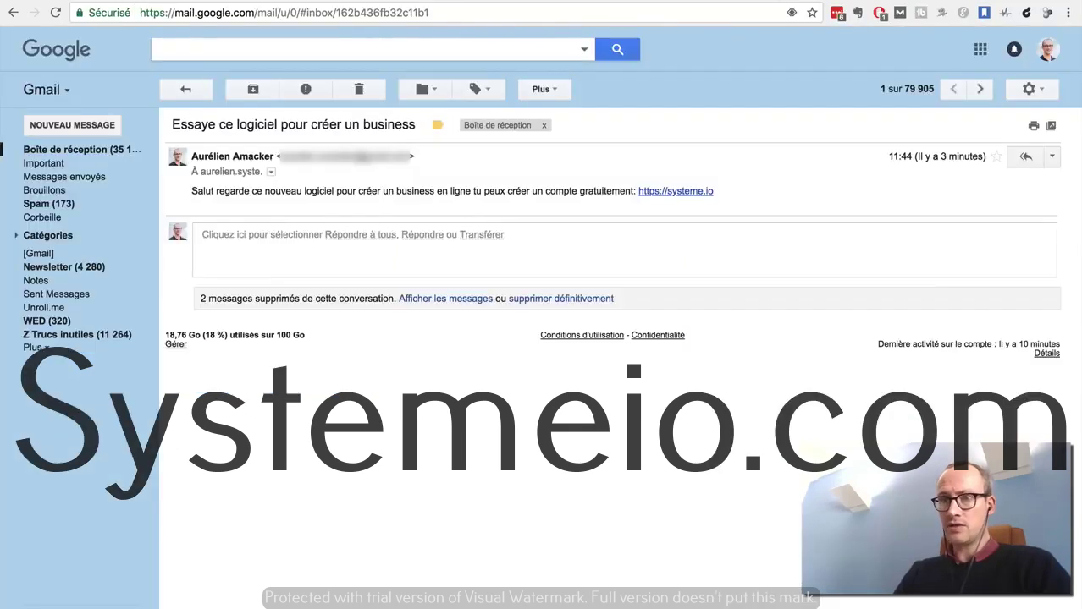
{"action": "left_click", "coordinate": [64, 152]}
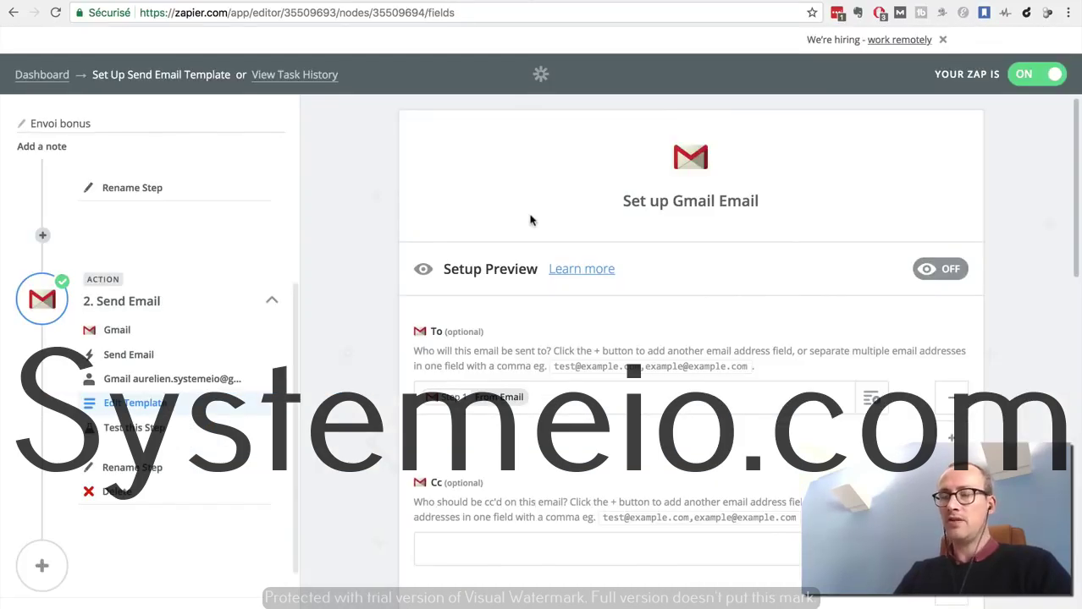
{"action": "left_click", "coordinate": [34, 76]}
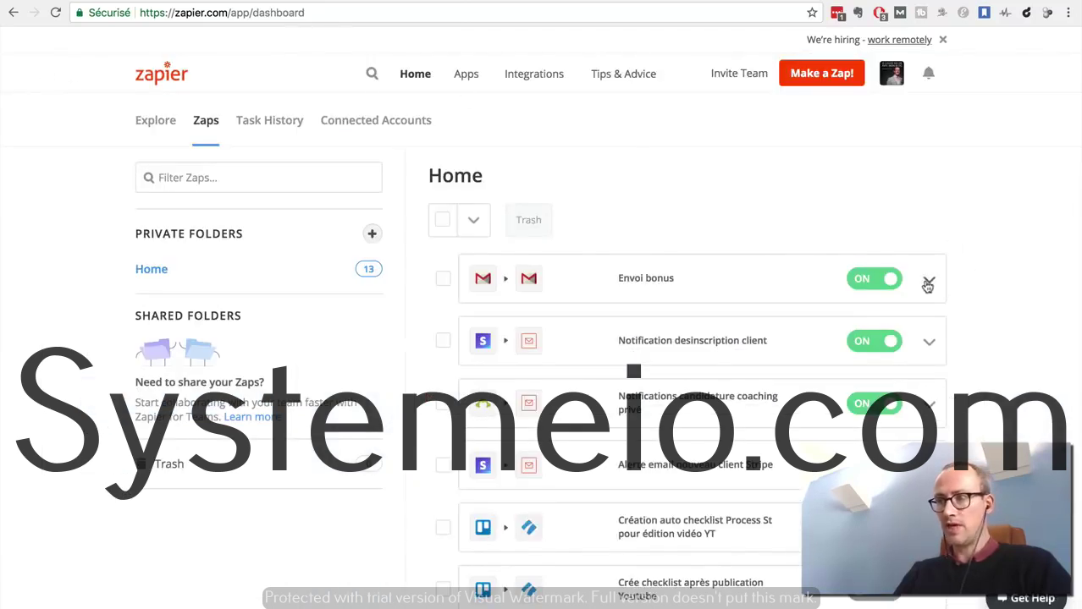
{"action": "left_click", "coordinate": [928, 284]}
{"action": "left_click", "coordinate": [873, 309]}
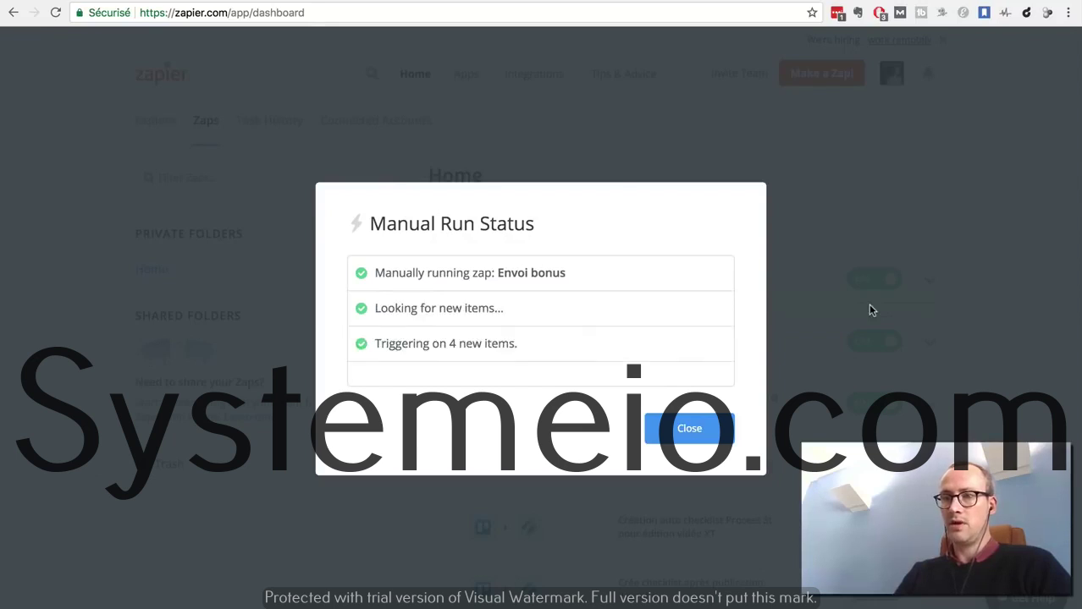
{"action": "left_click", "coordinate": [690, 429]}
Switch to the Gmail inbox and open the message "Vidéo bonus: "Les dessous d'un business à 25ke par mois"".
{"action": "left_click", "coordinate": [758, 5]}
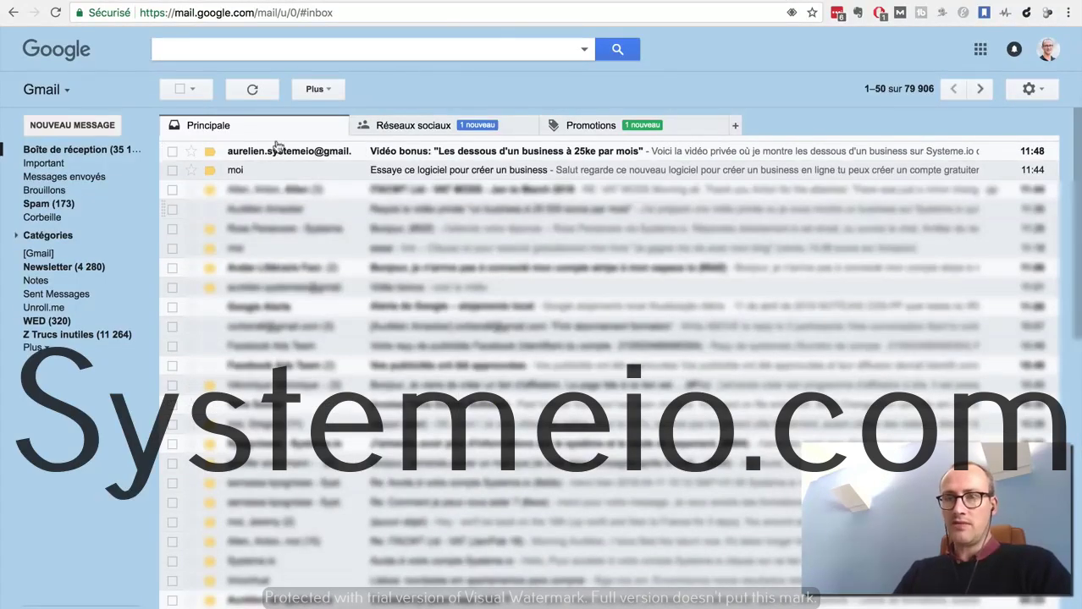
{"action": "left_click", "coordinate": [749, 154]}
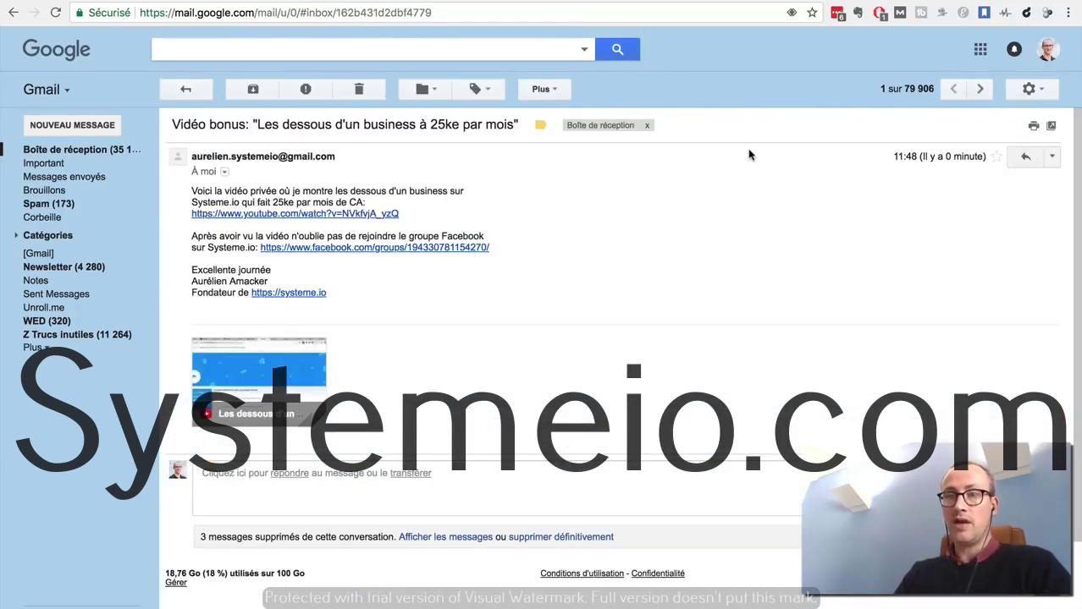